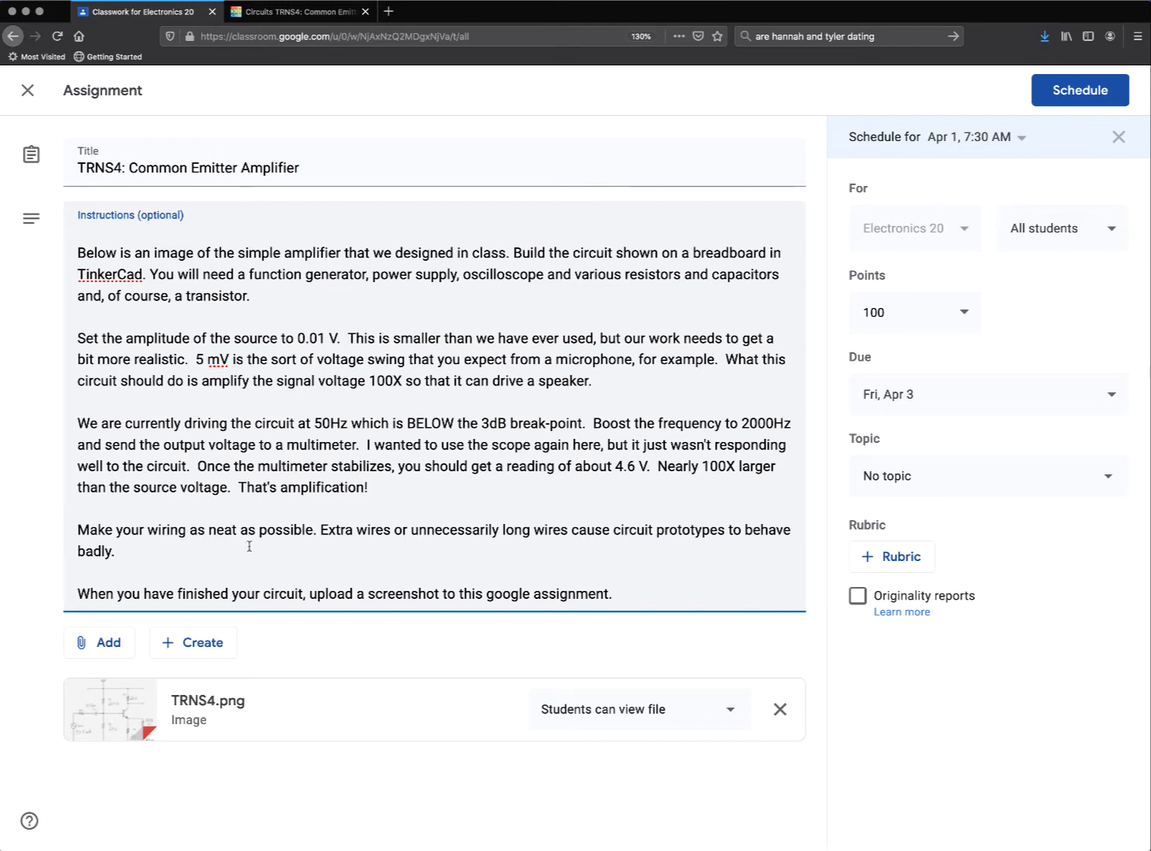
Open the TRNS4.png amplifier schematic attached to the Common Emitter Amplifier assignment.
left_click(101, 714)
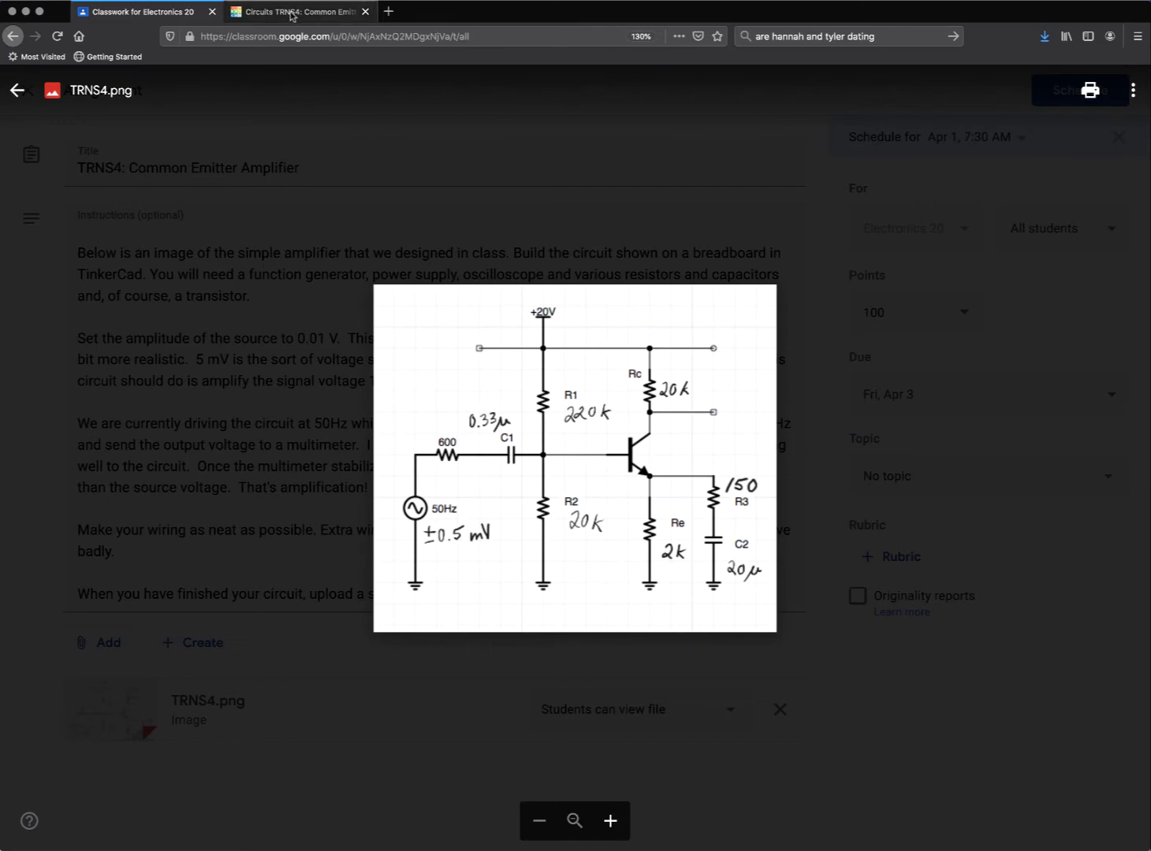
left_click(291, 13)
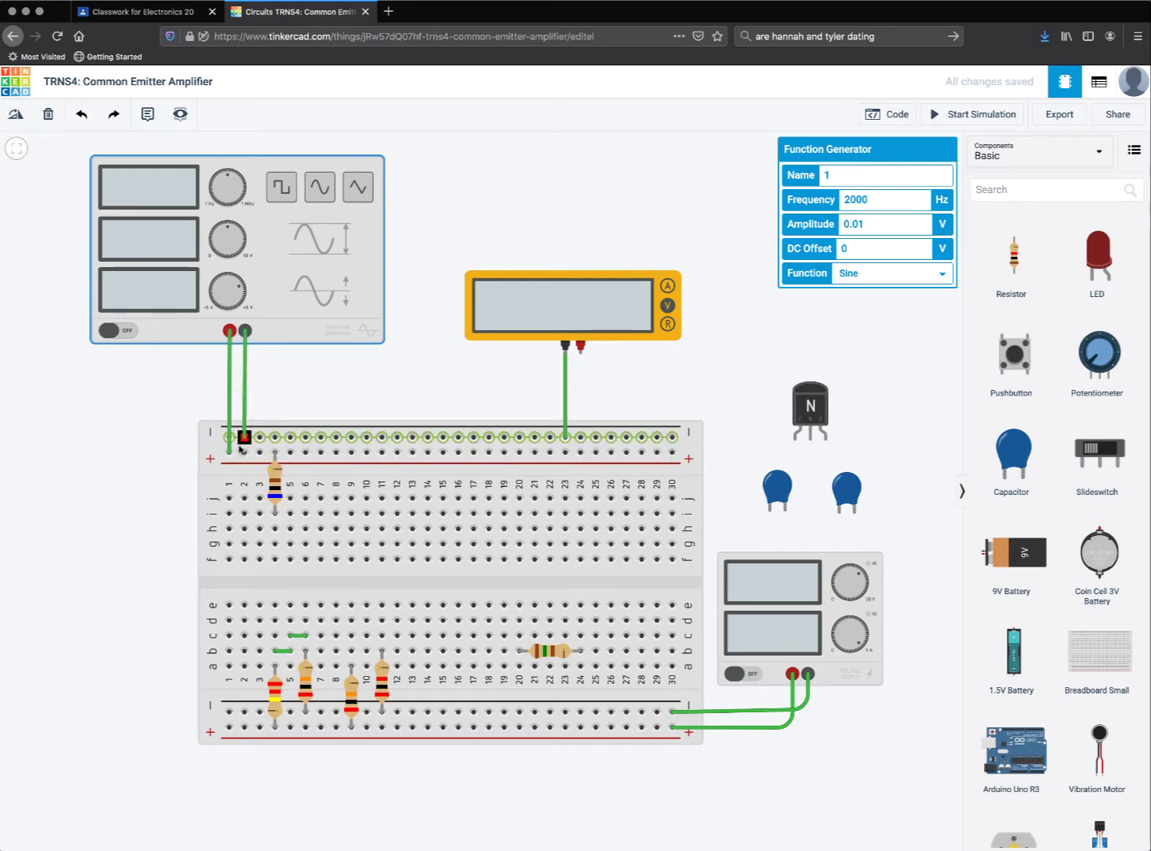
left_click(832, 676)
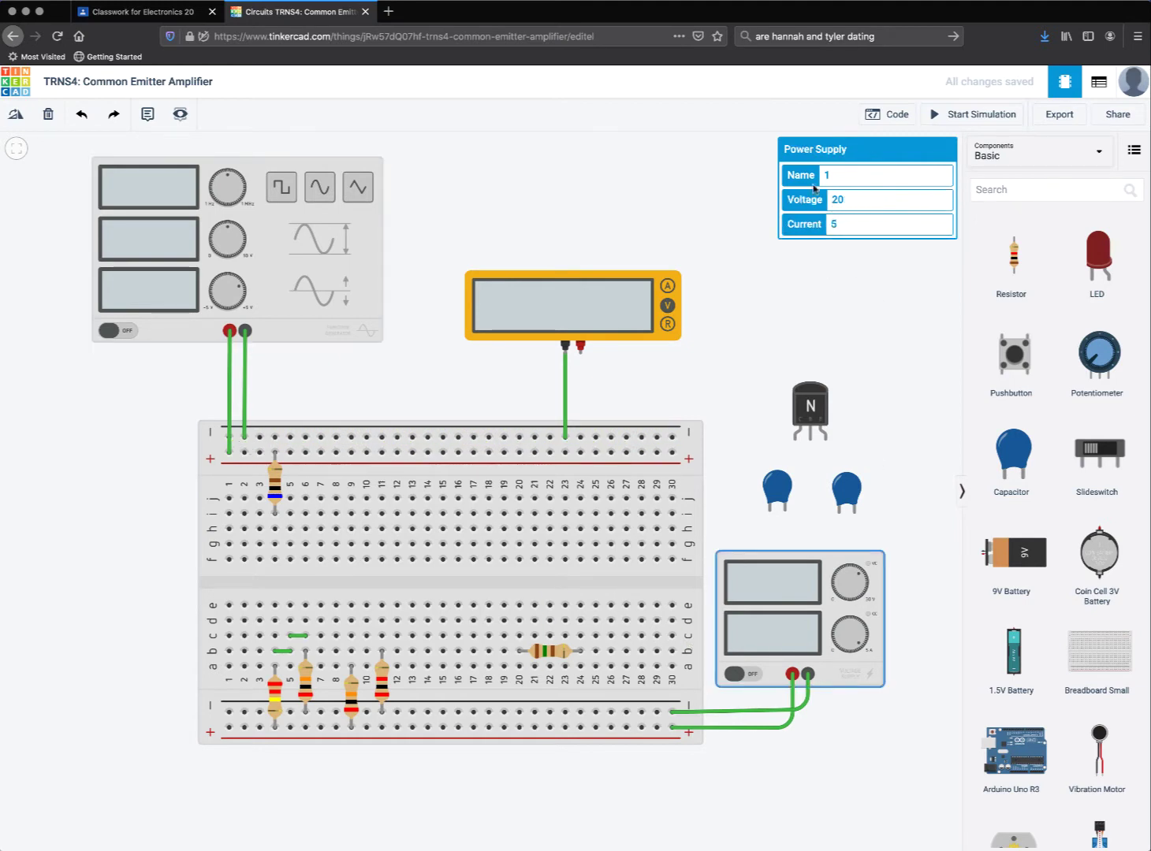
left_click(144, 12)
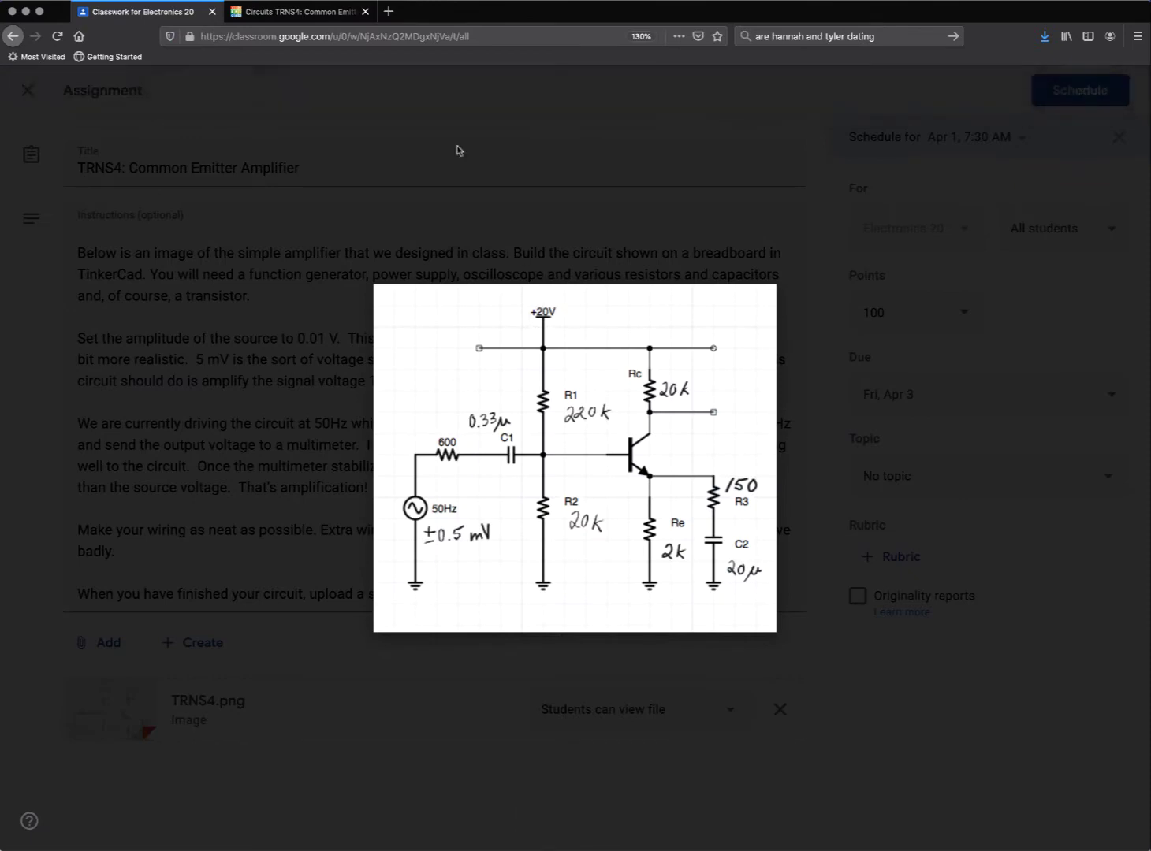
left_click(299, 12)
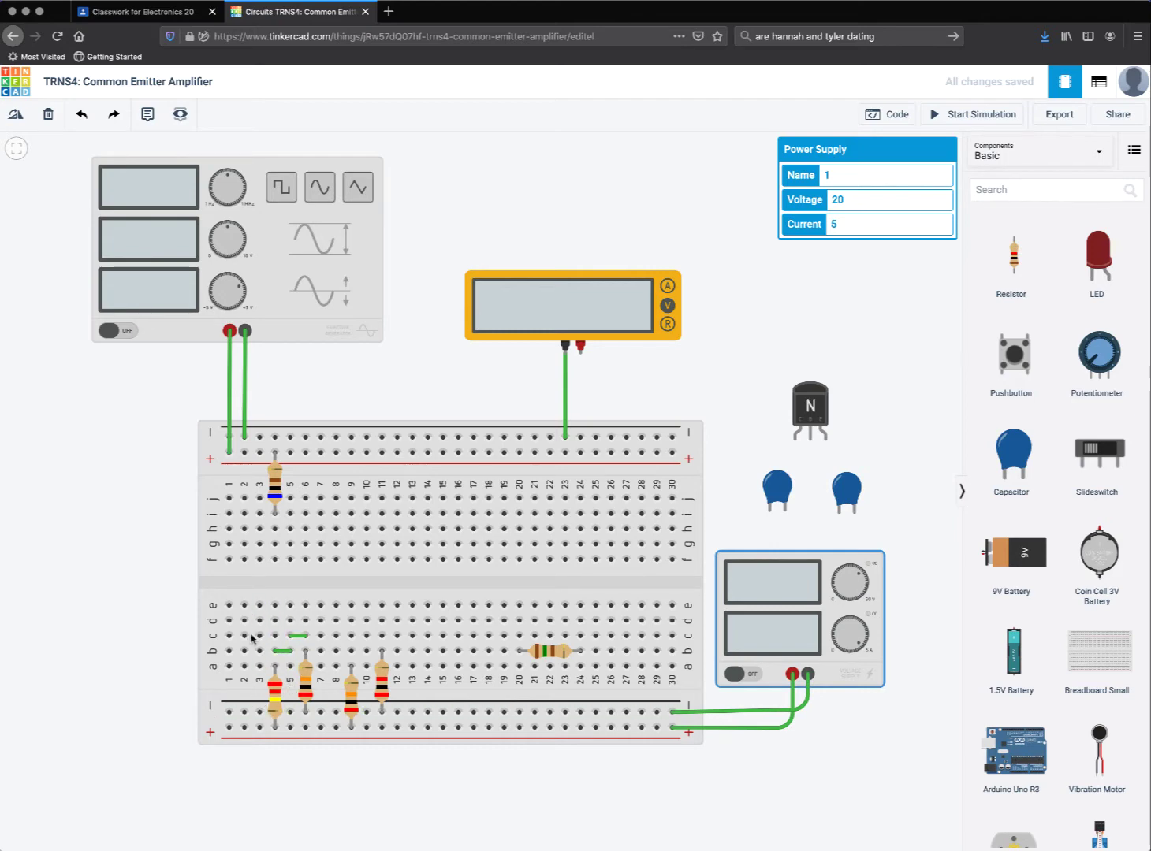
left_click(276, 272)
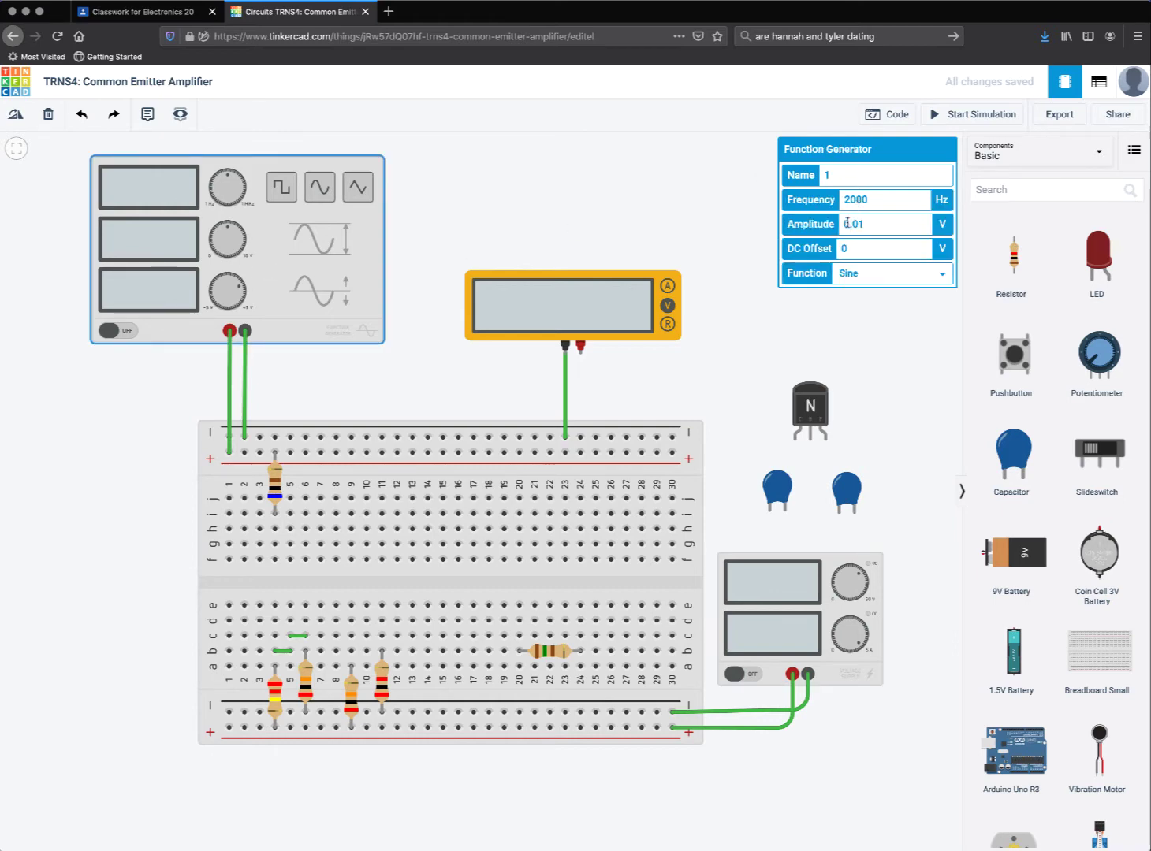
left_click(132, 11)
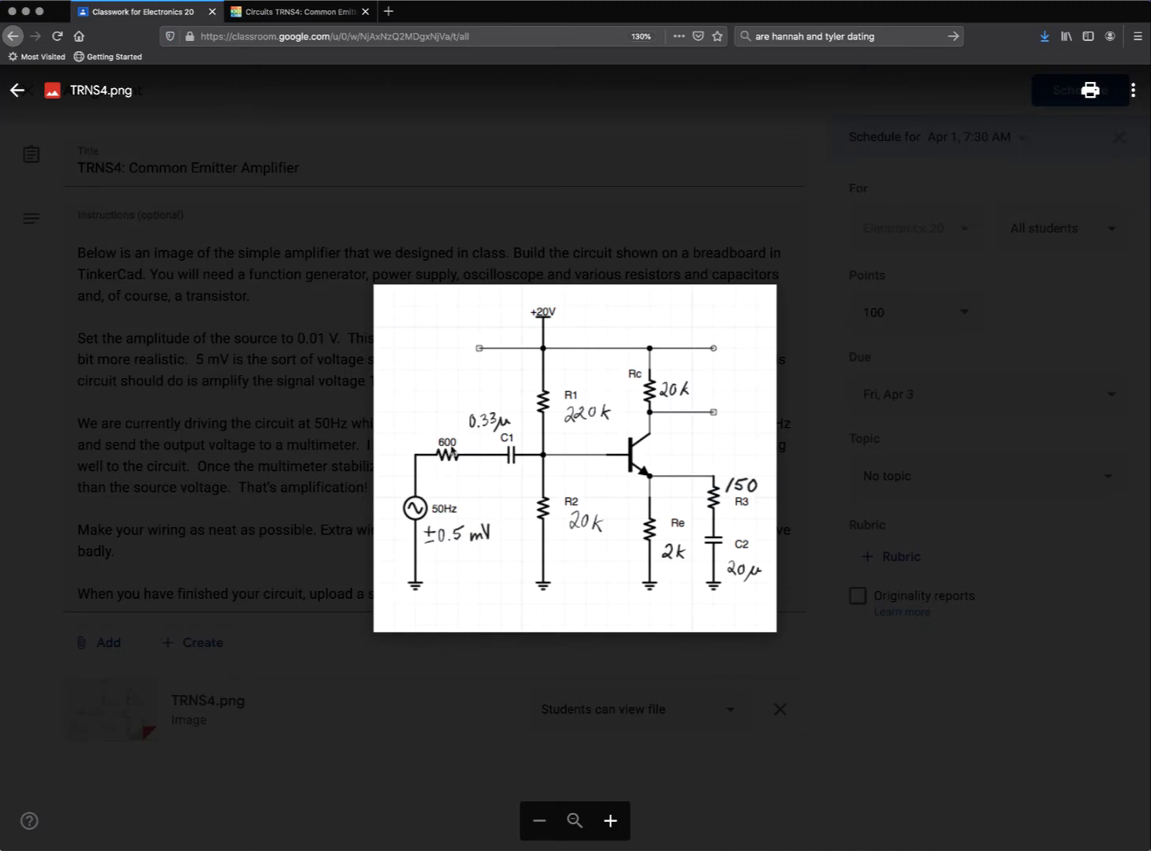
left_click(302, 12)
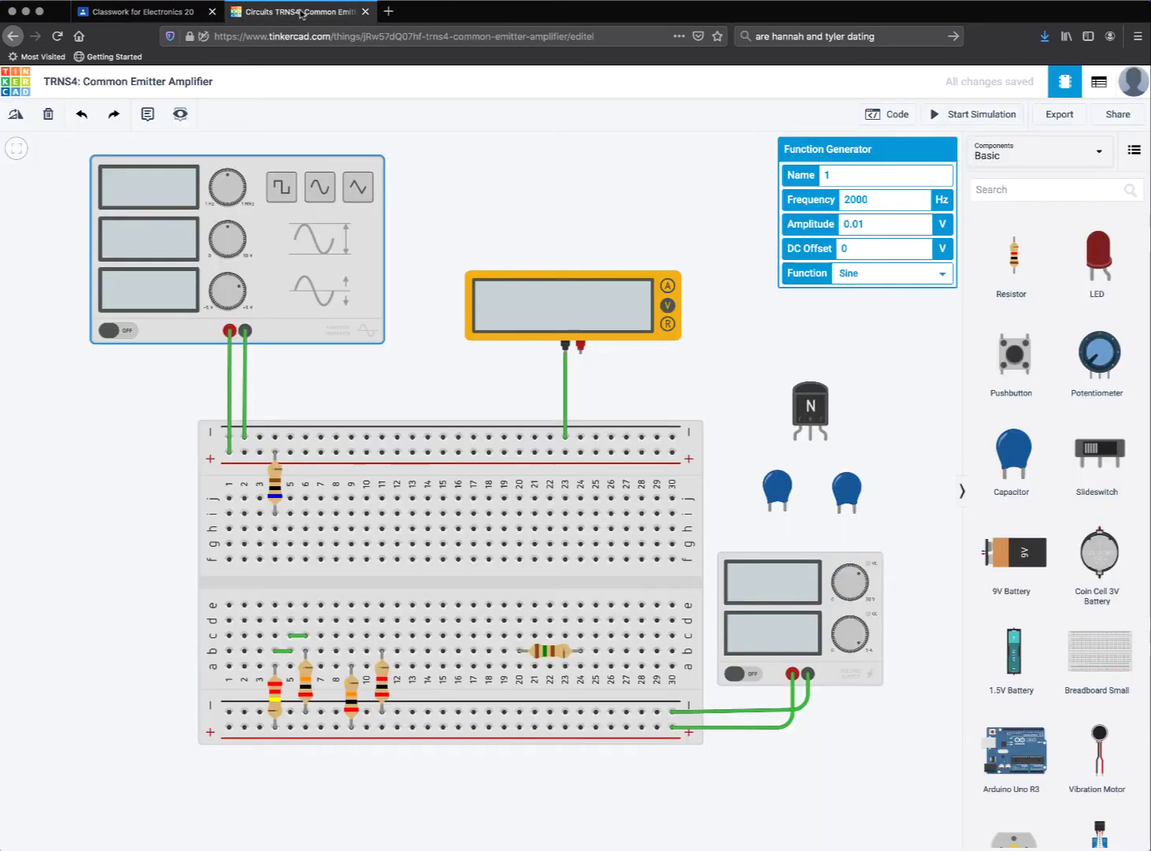
Check the 600 Ω resistor and place the 0.33 µF capacitor on the breadboard below it.
left_click(274, 488)
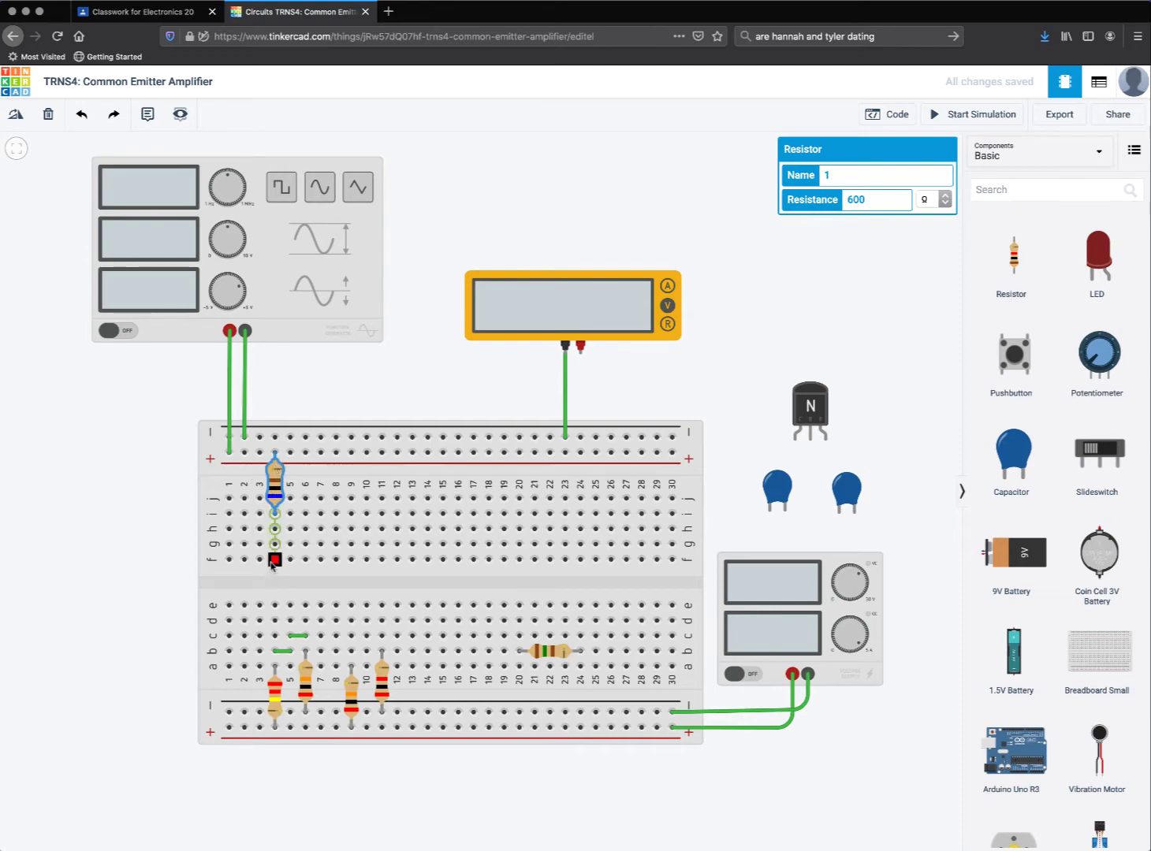
left_click(137, 13)
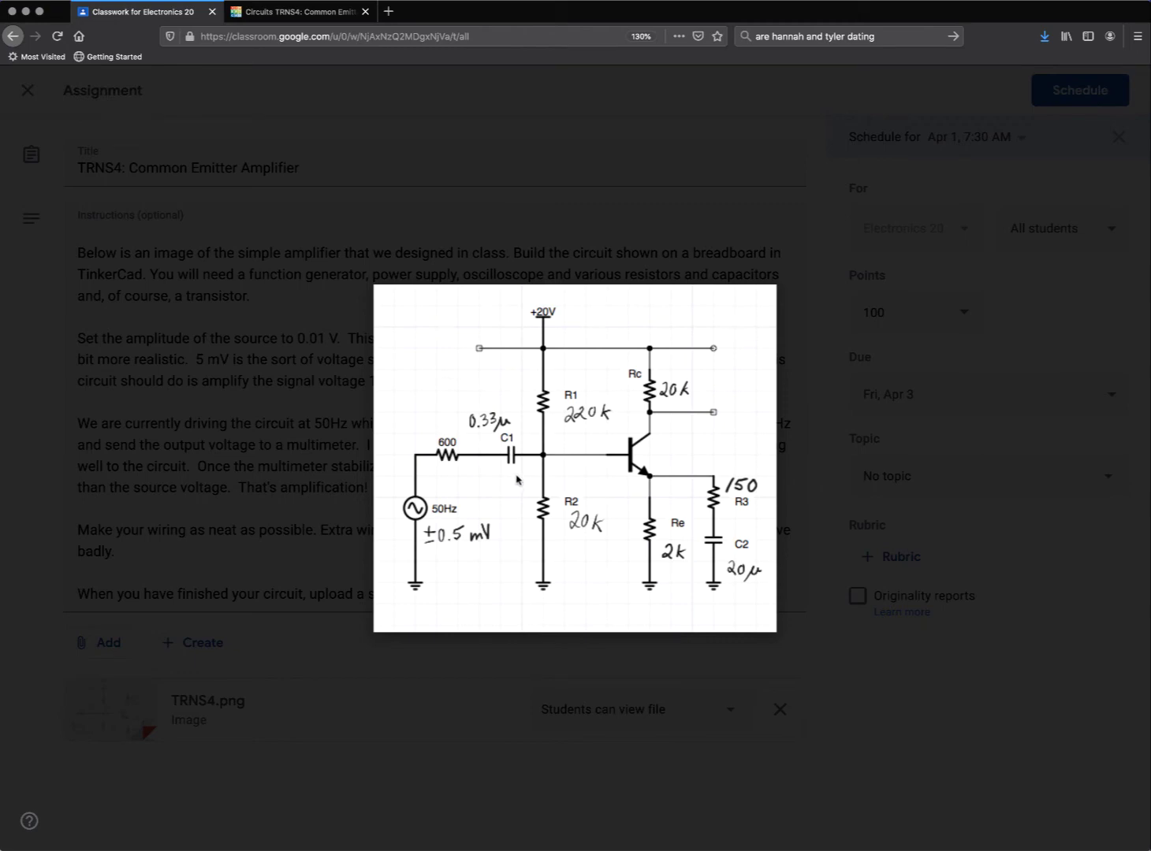
left_click(276, 12)
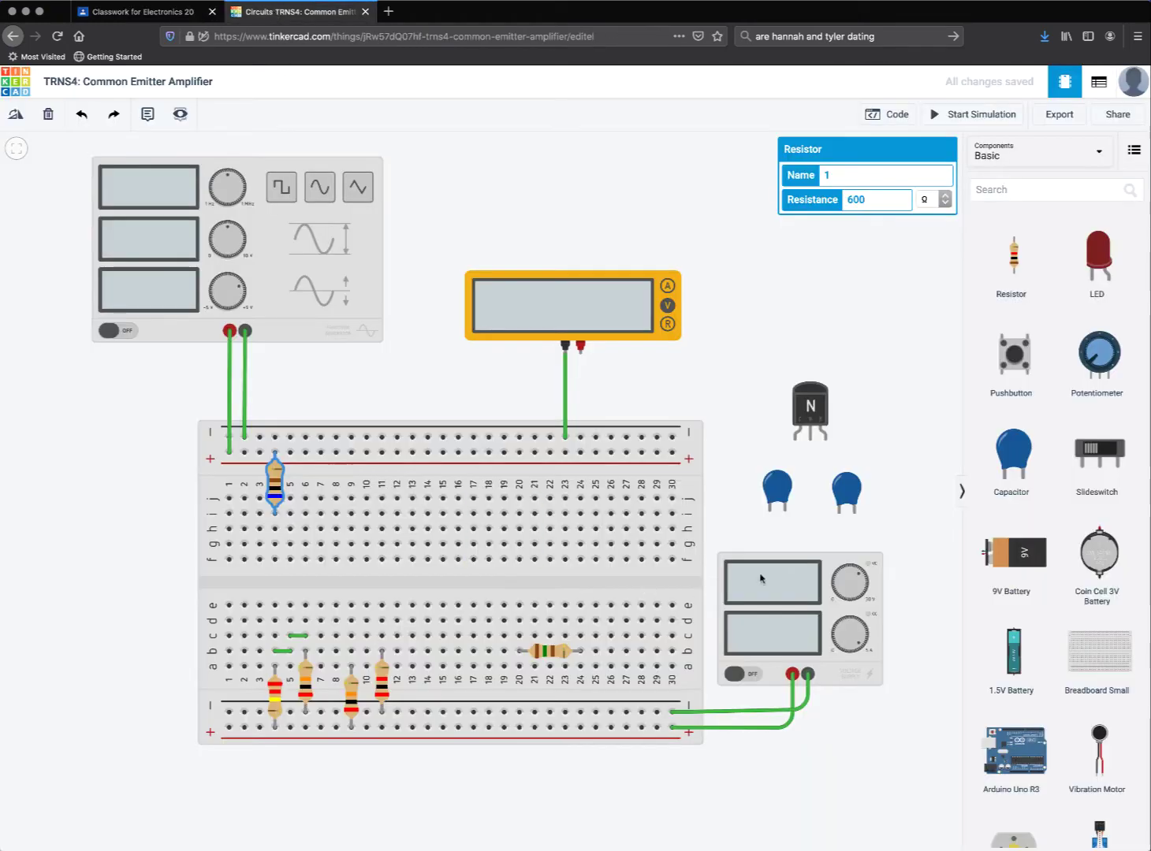
left_click(780, 490)
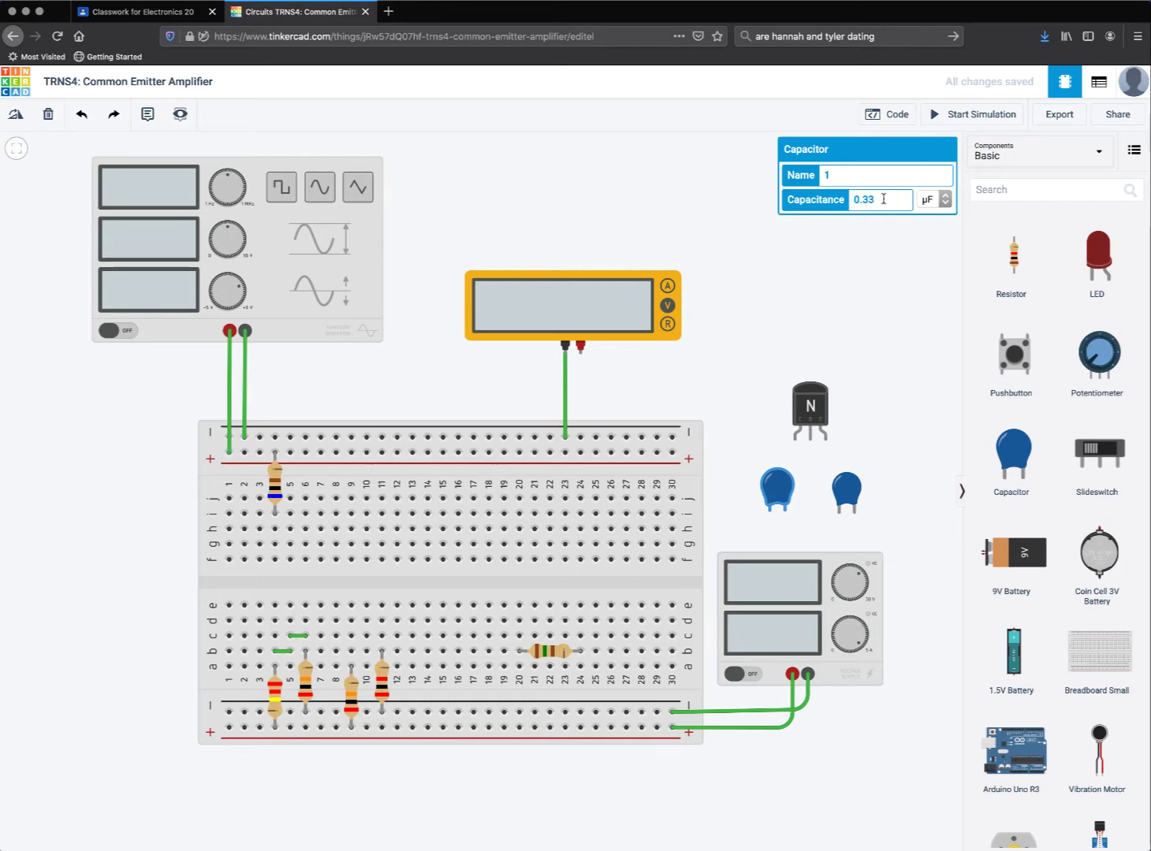
left_click_drag(776, 484, 283, 524)
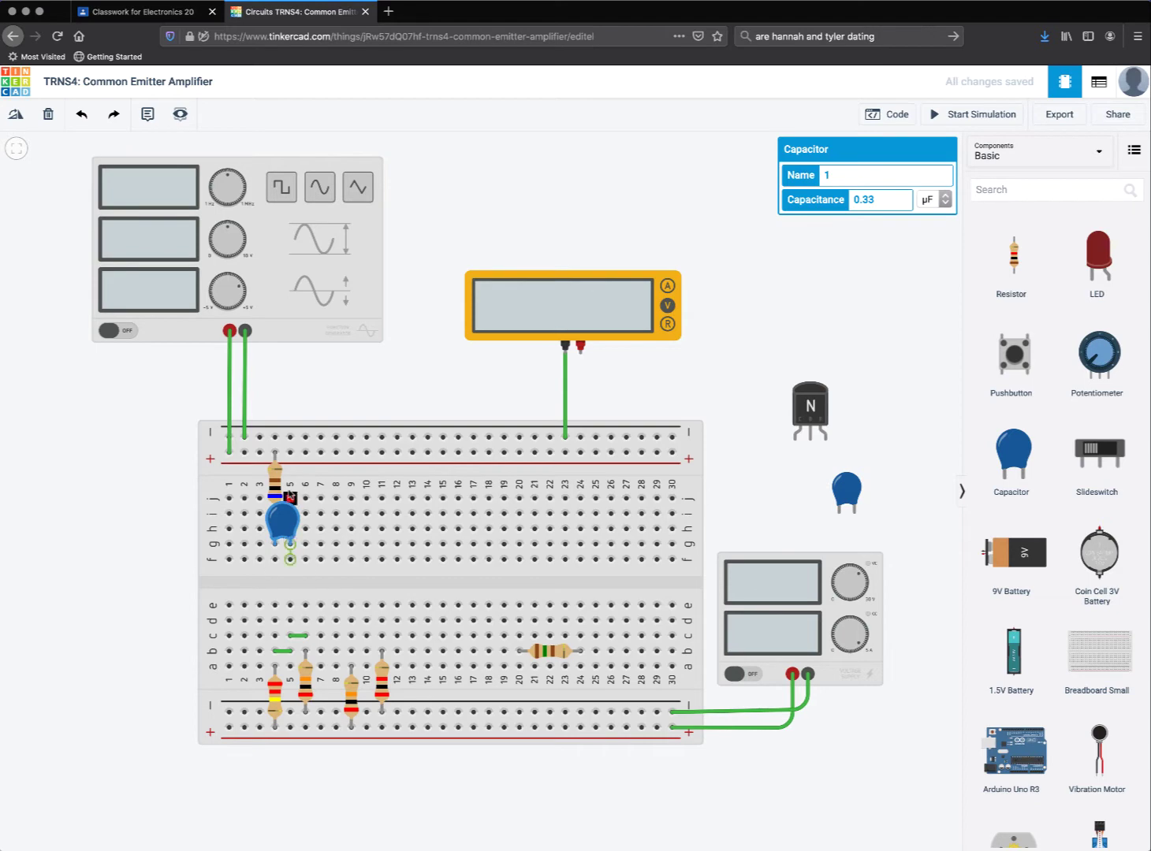
Compare the schematic with the 220 kΩ and 20 kΩ bias resistors on the lower breadboard half.
left_click(161, 14)
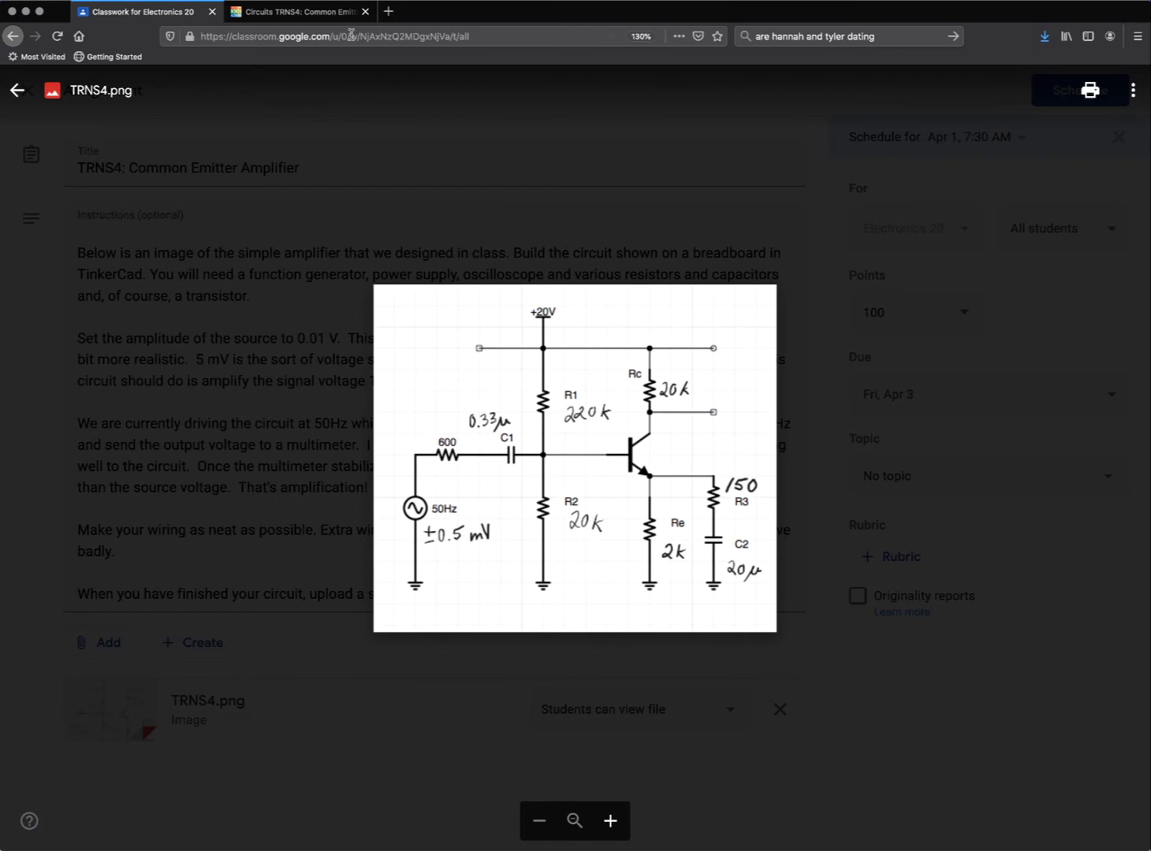
left_click(307, 19)
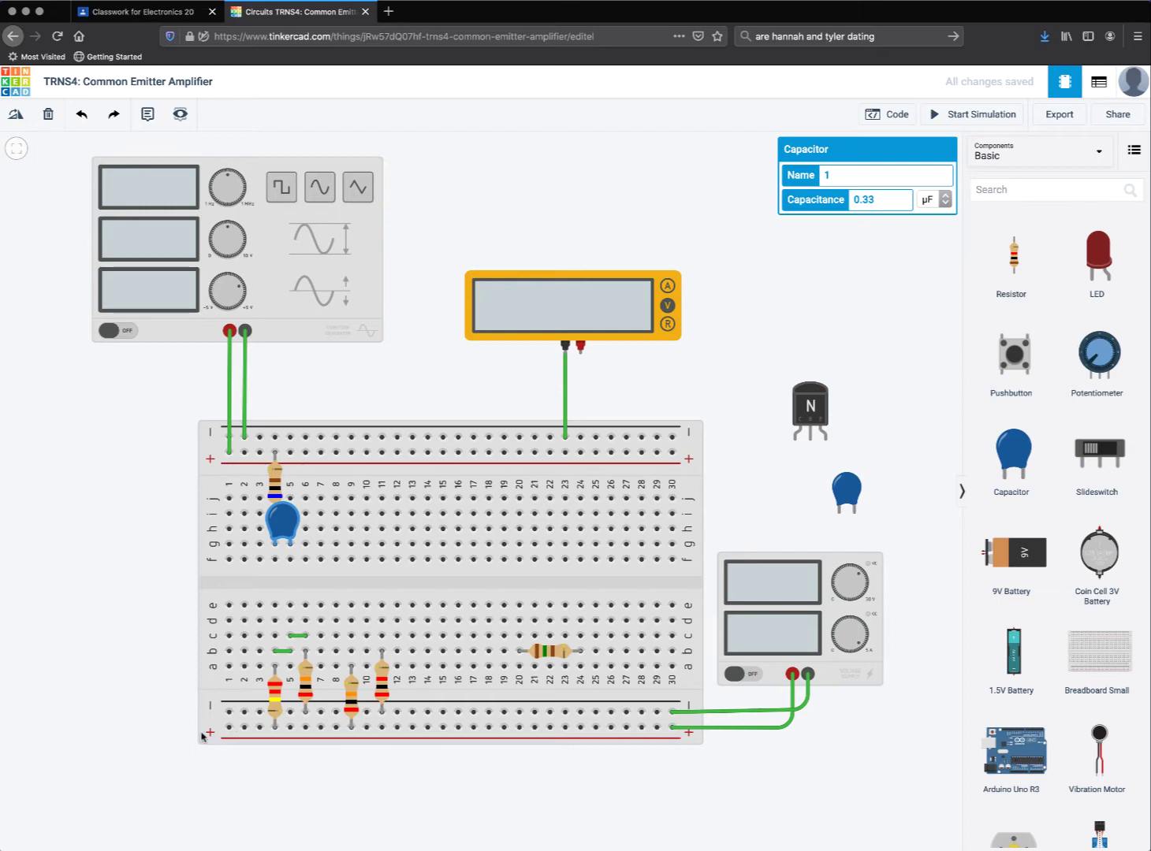
left_click(276, 707)
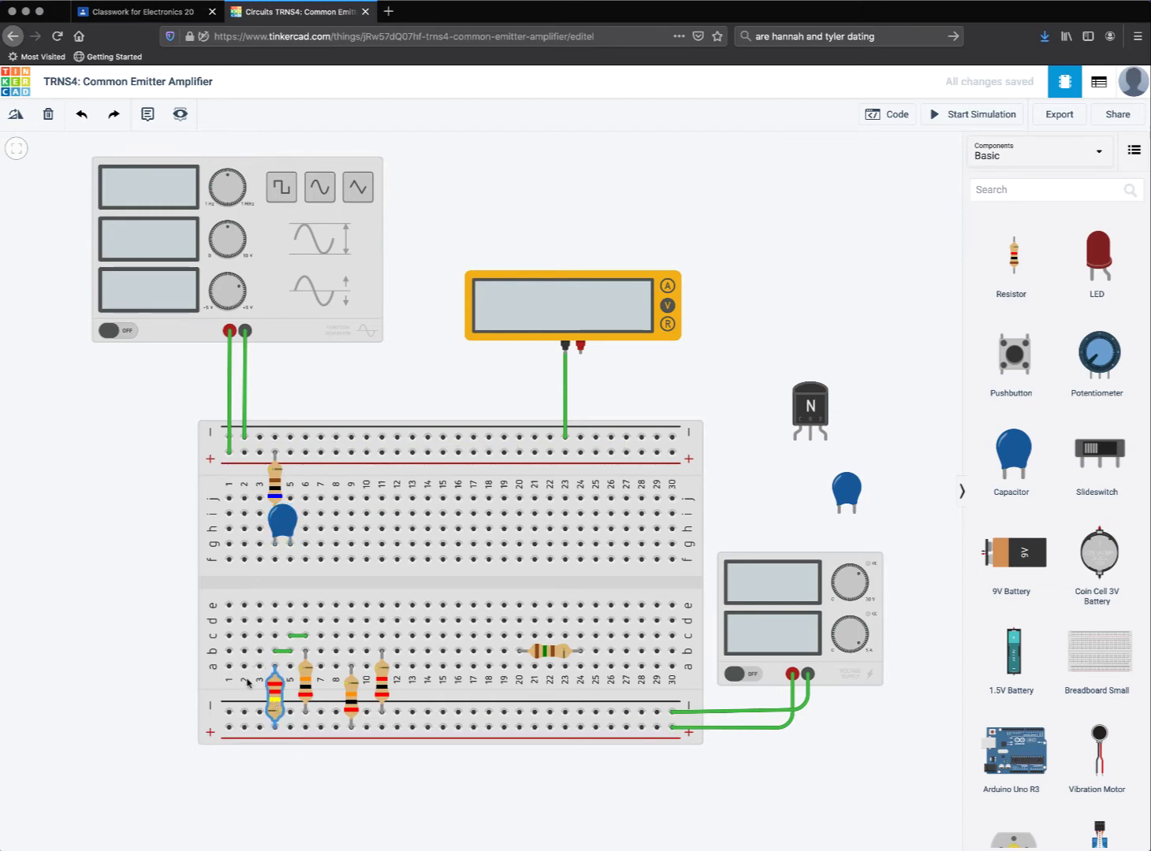
left_click(307, 683)
left_click(269, 697)
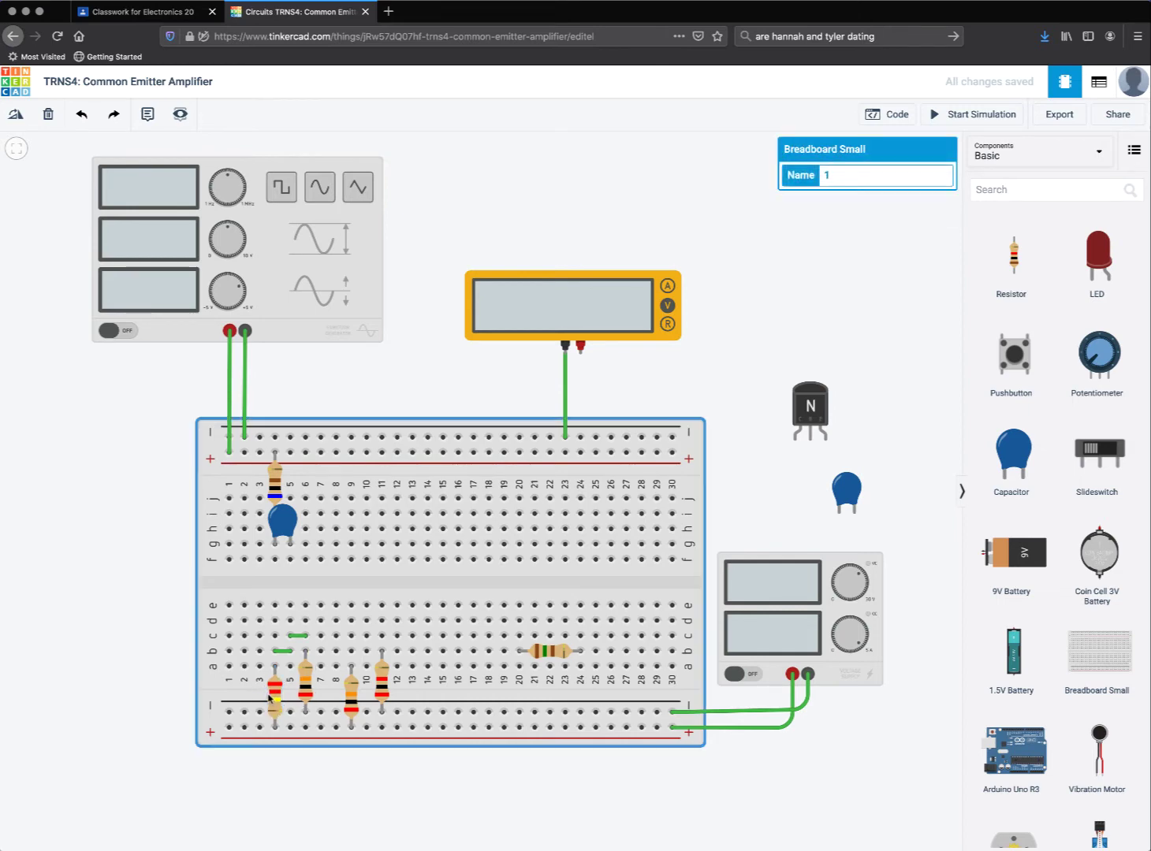
left_click(275, 698)
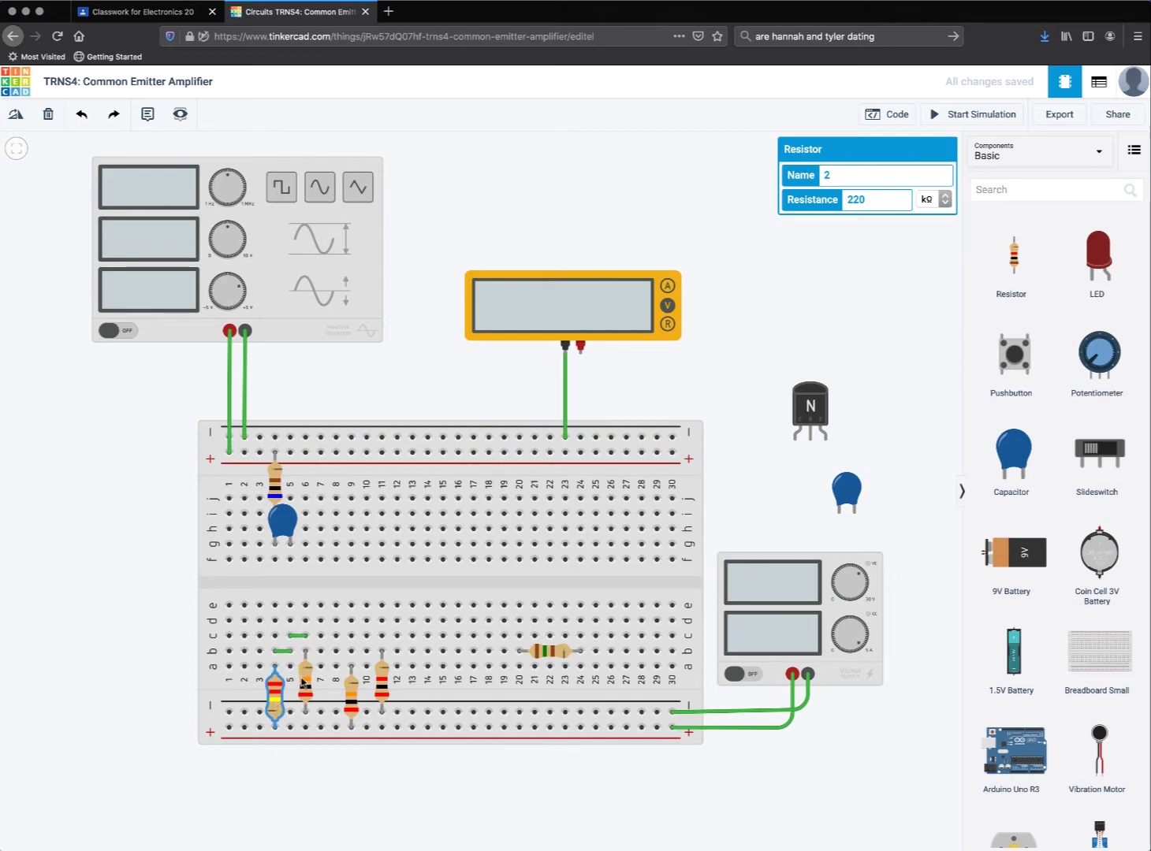
left_click(304, 683)
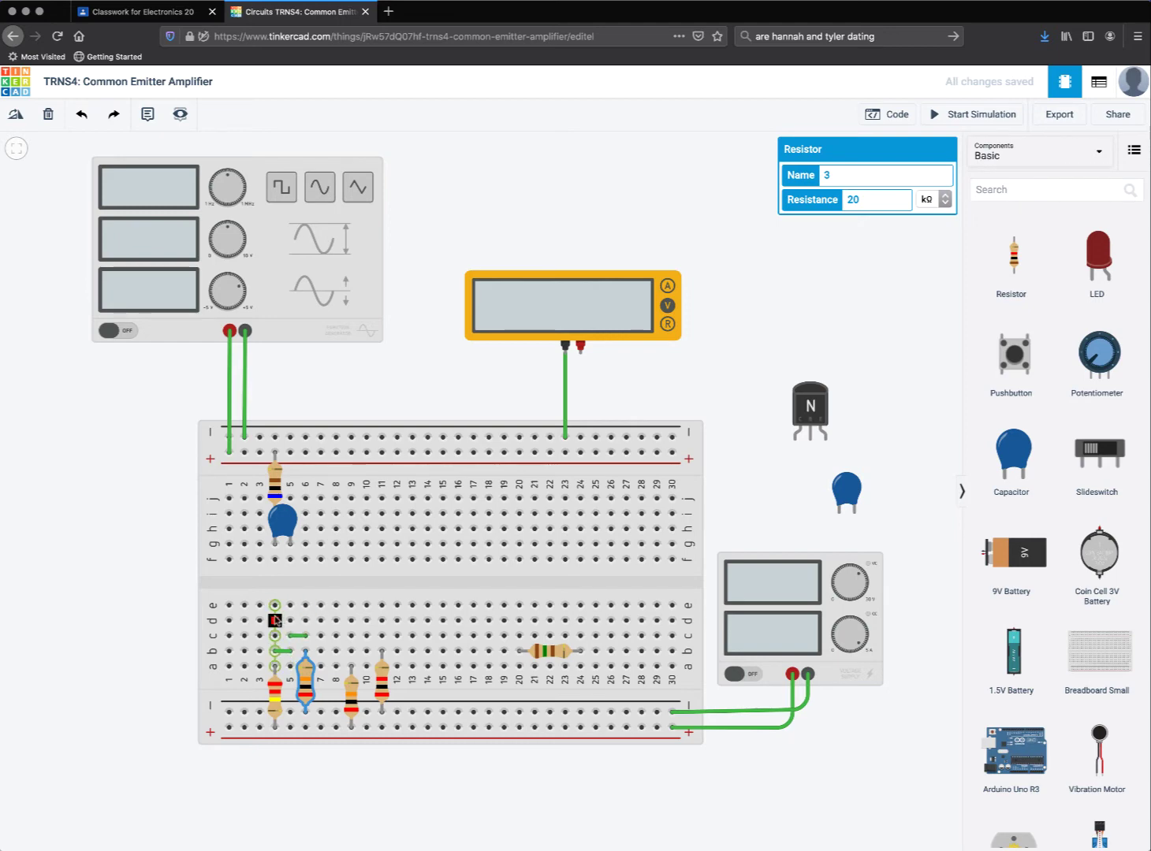
Wire the capacitor from f5 to e5 across the centre gap, then bring the schematic back up.
left_click(290, 560)
left_click(290, 605)
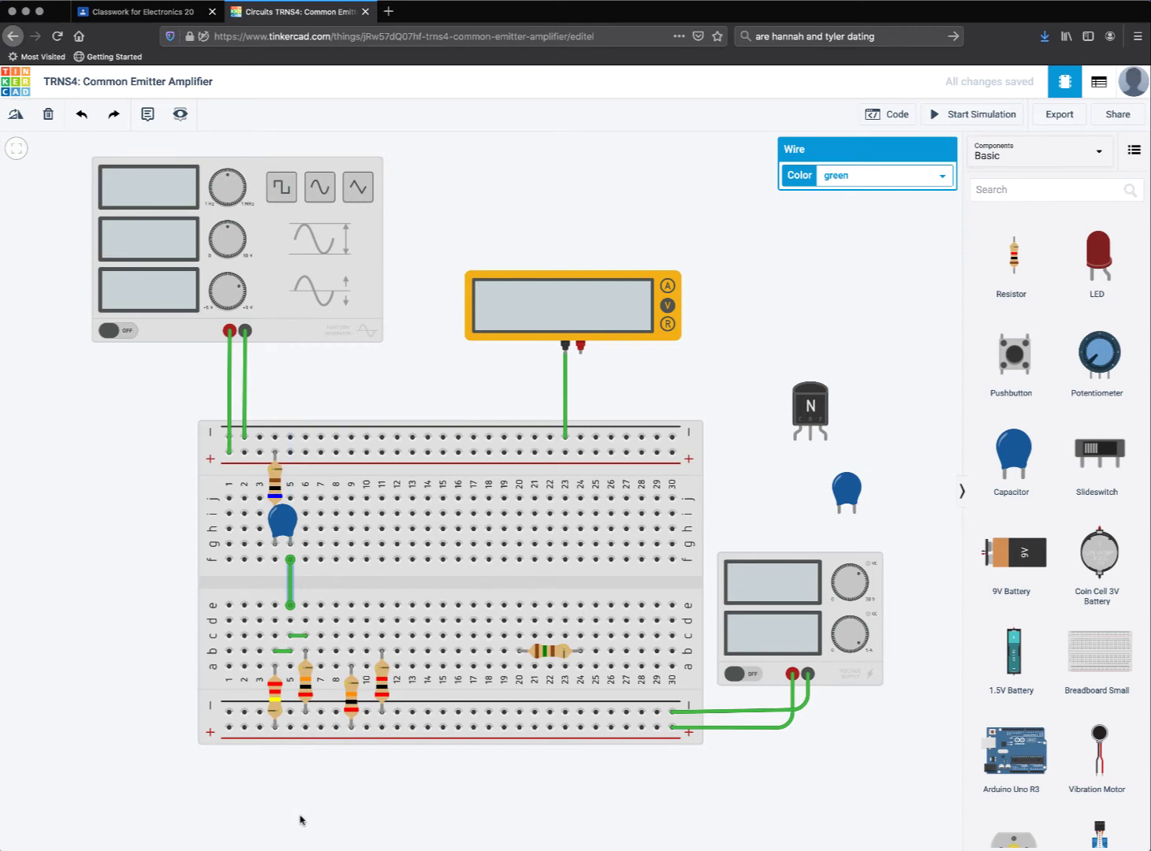
left_click(181, 7)
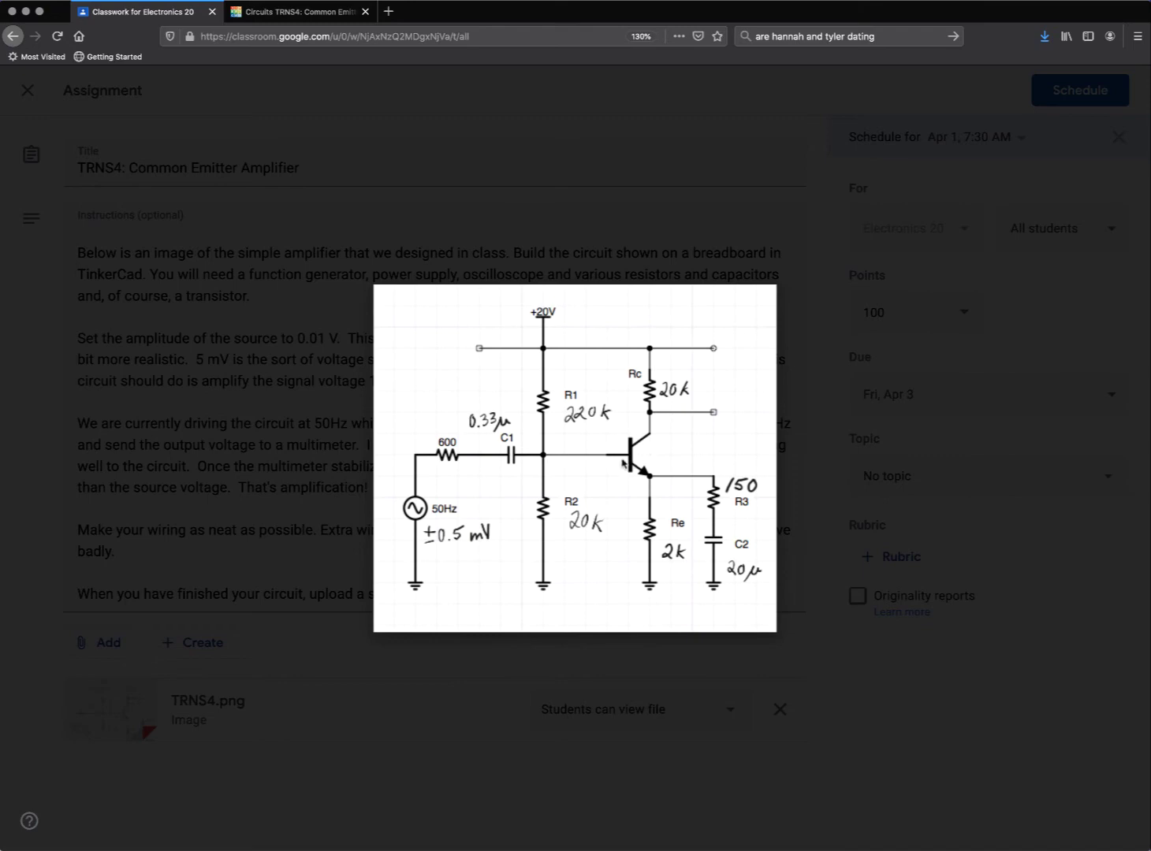
Place the NPN transistor on the breadboard, positioned at column 10.
left_click(297, 12)
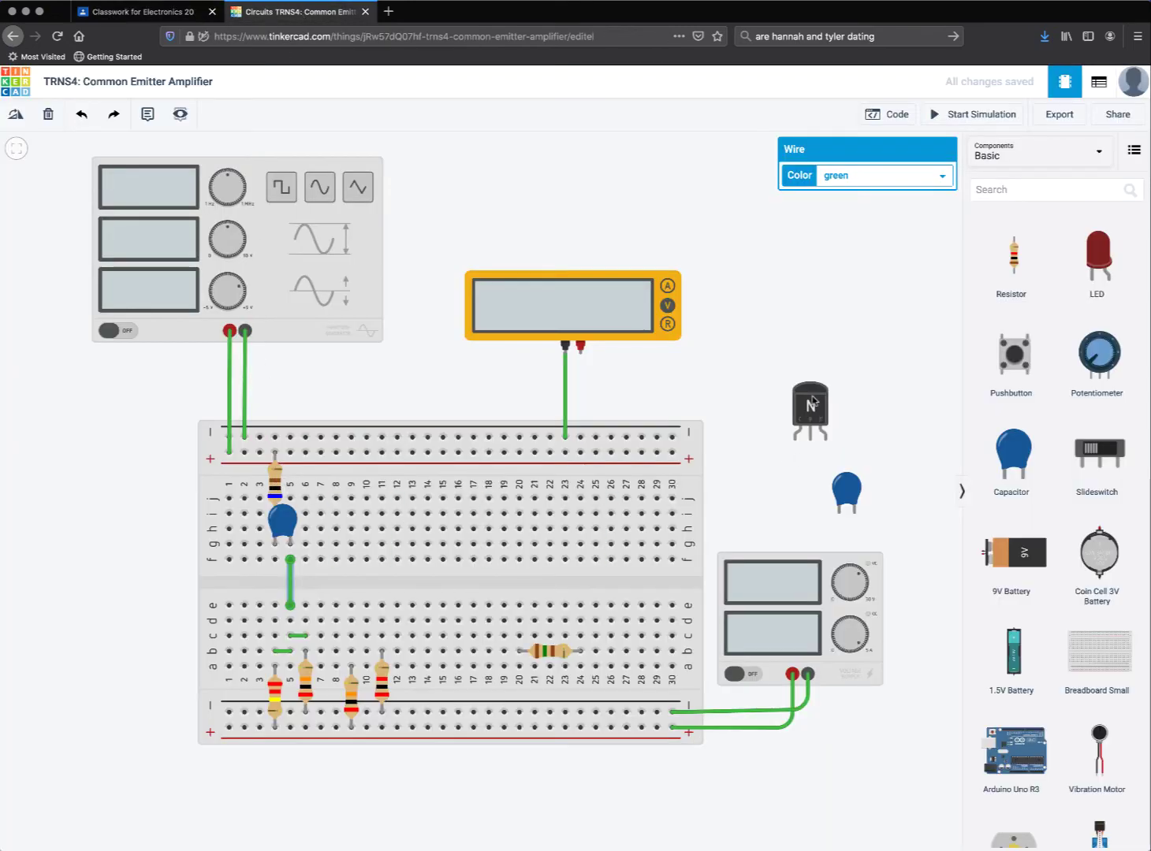
left_click_drag(813, 401, 428, 570)
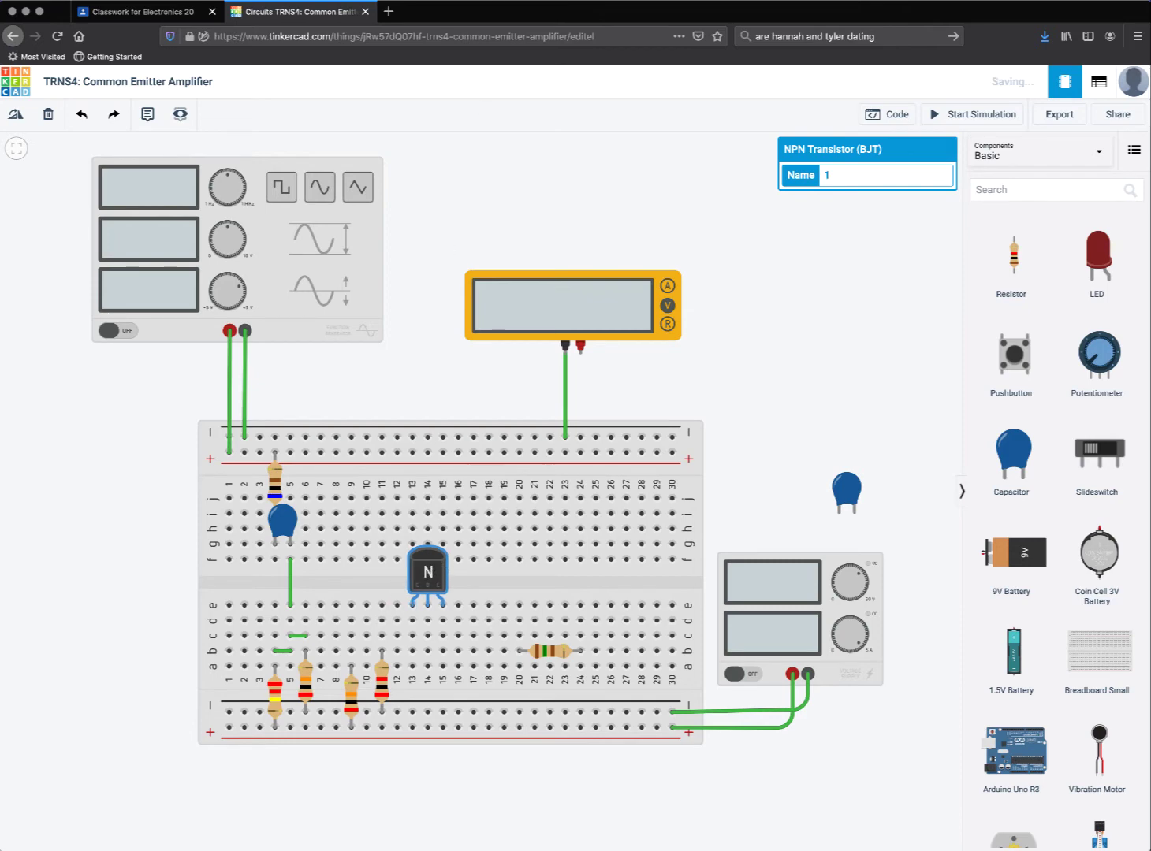
left_click(165, 14)
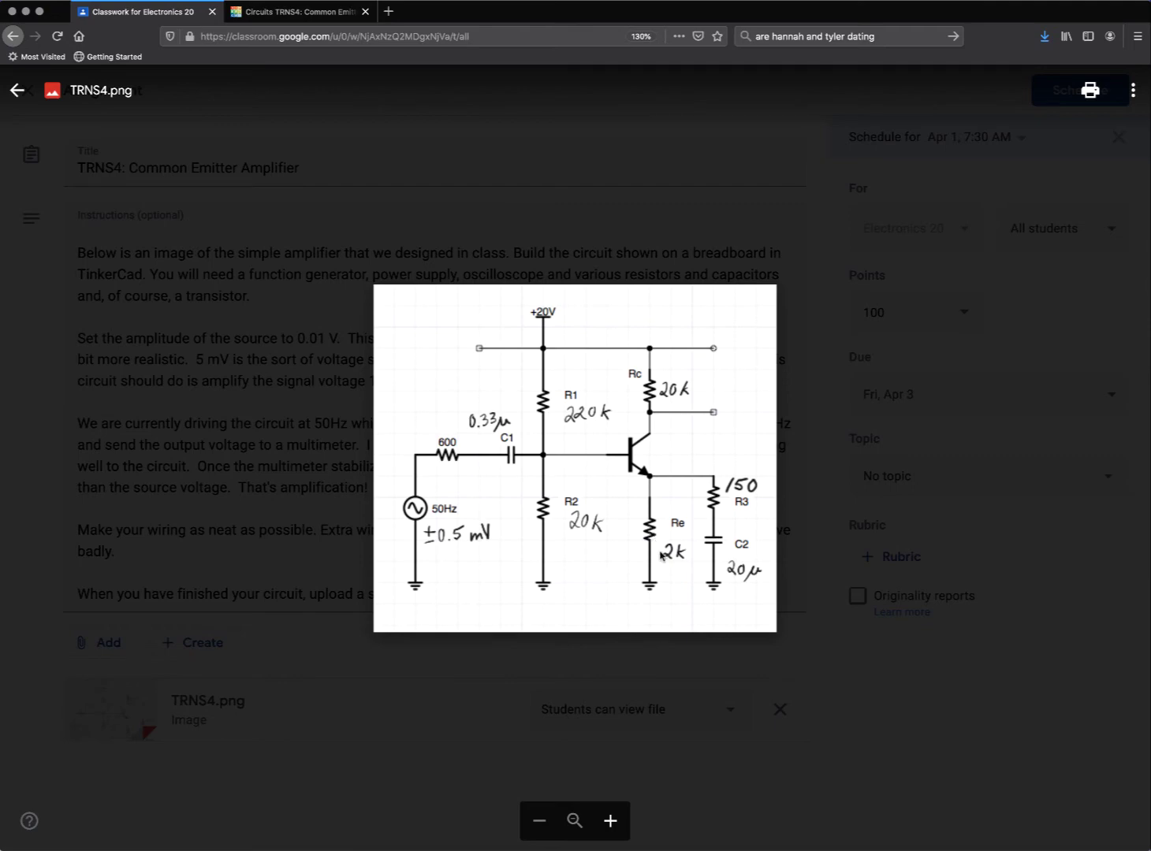
left_click(277, 12)
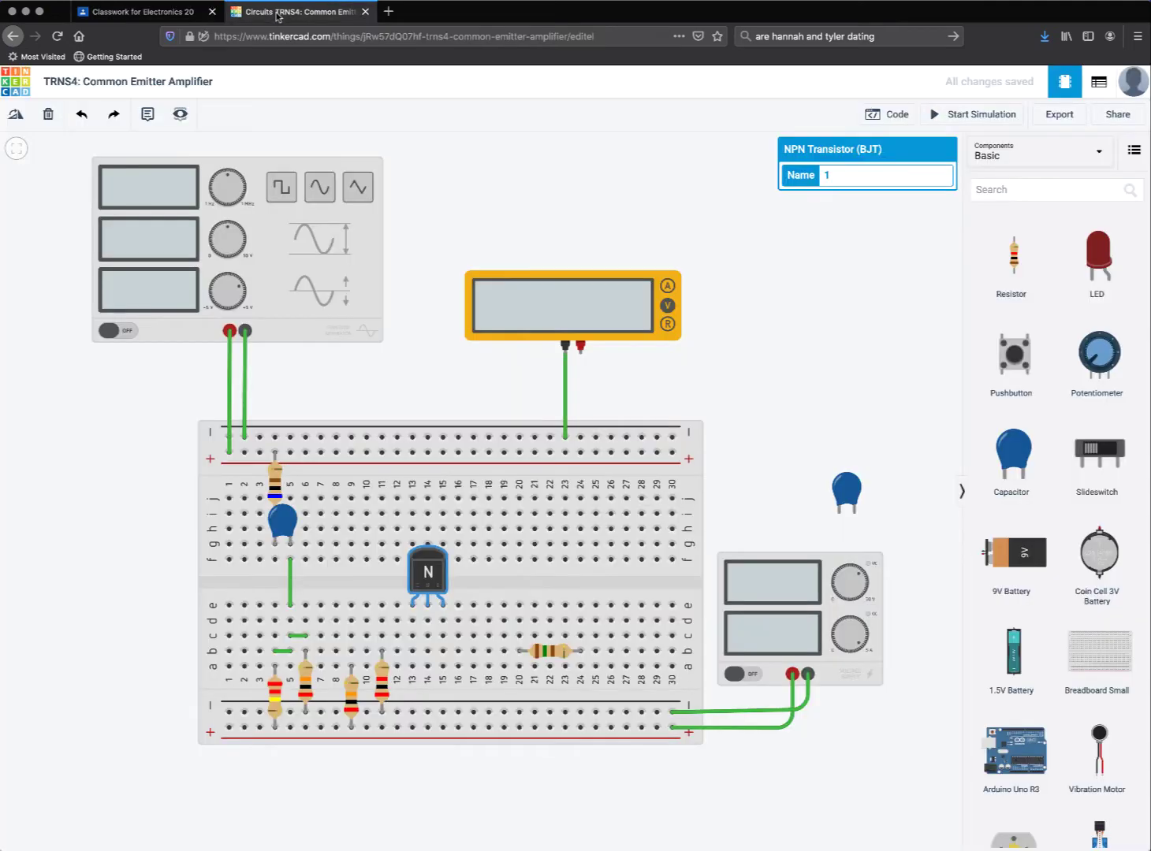
left_click_drag(441, 562, 381, 559)
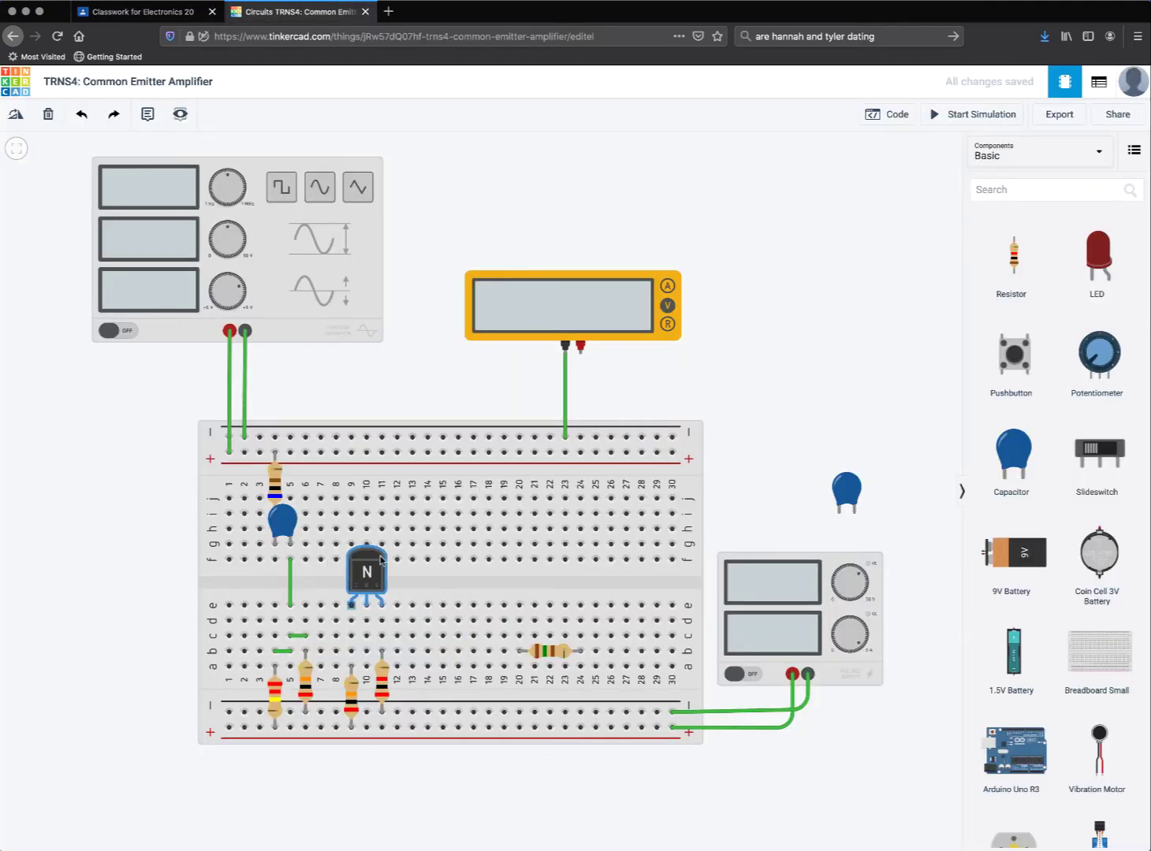
Wire the column-6 bias node along row d to the transistor's base leg.
key("Escape")
left_click(306, 621)
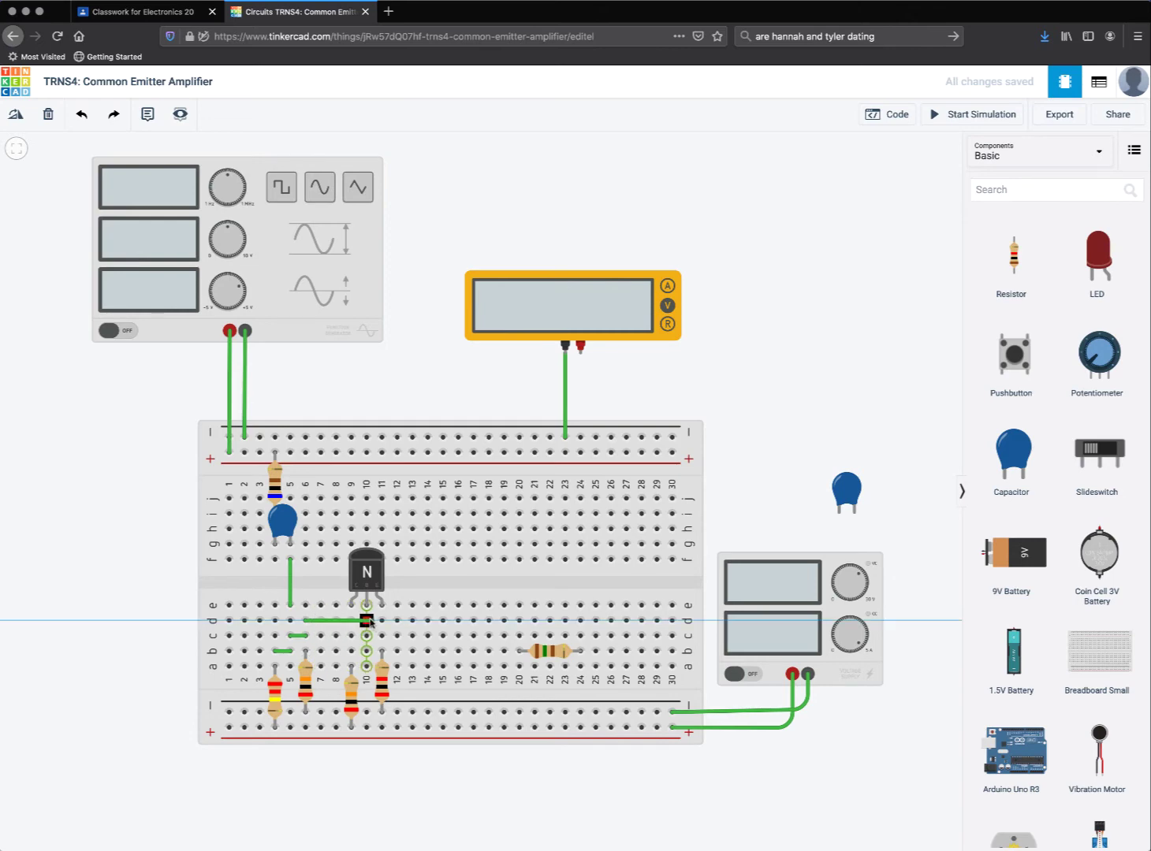
left_click(366, 620)
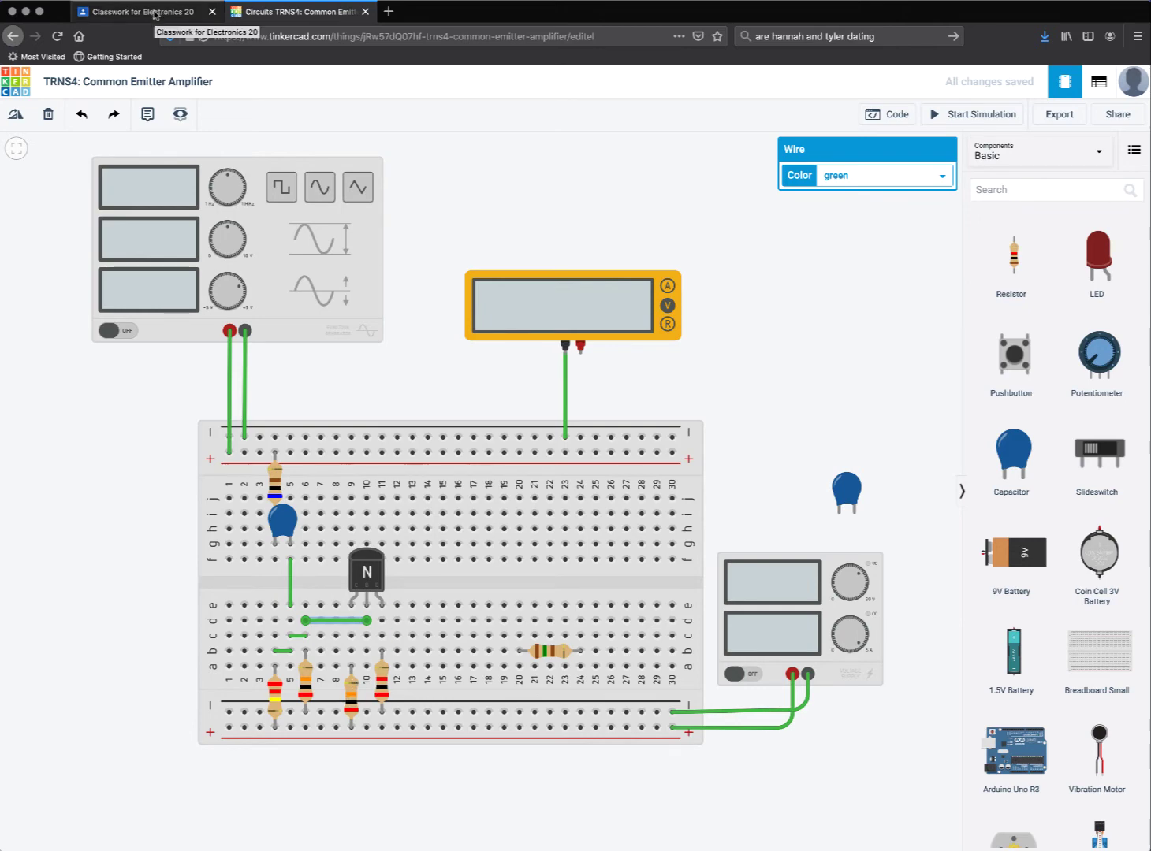
left_click(158, 12)
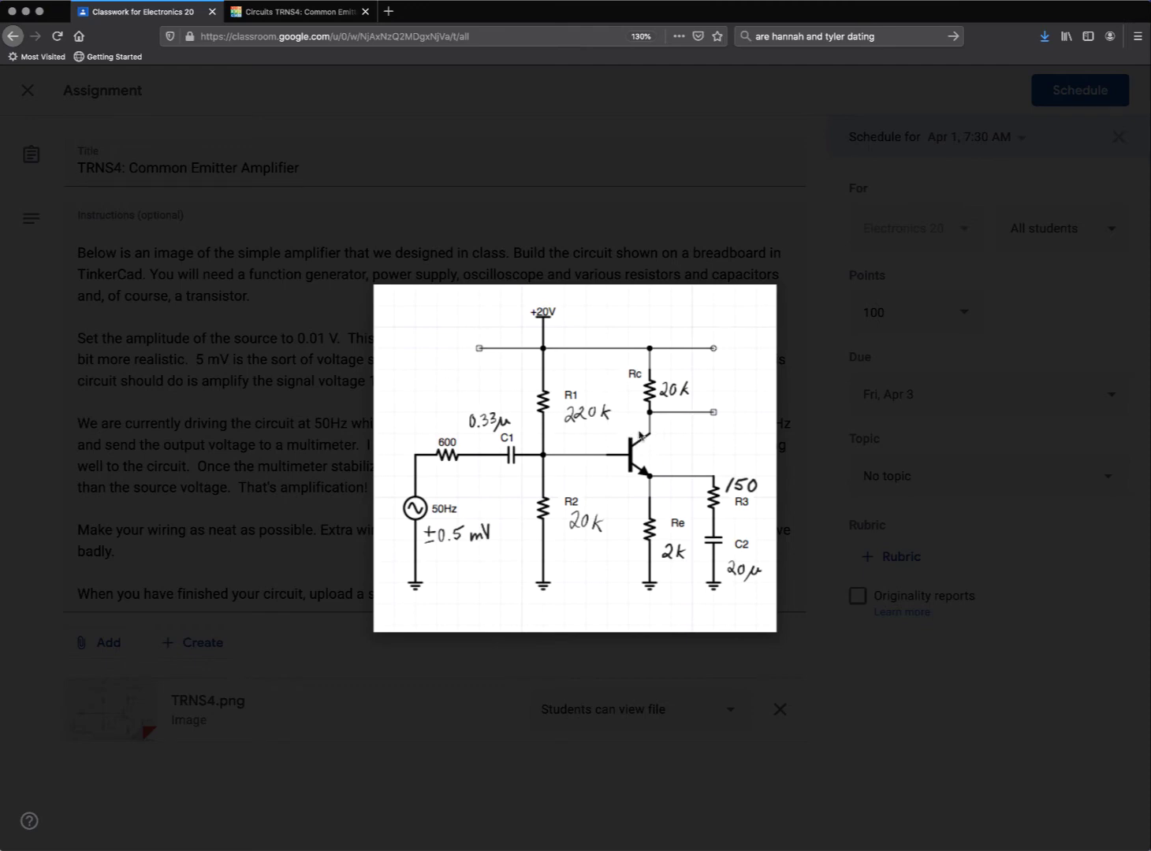
left_click(267, 11)
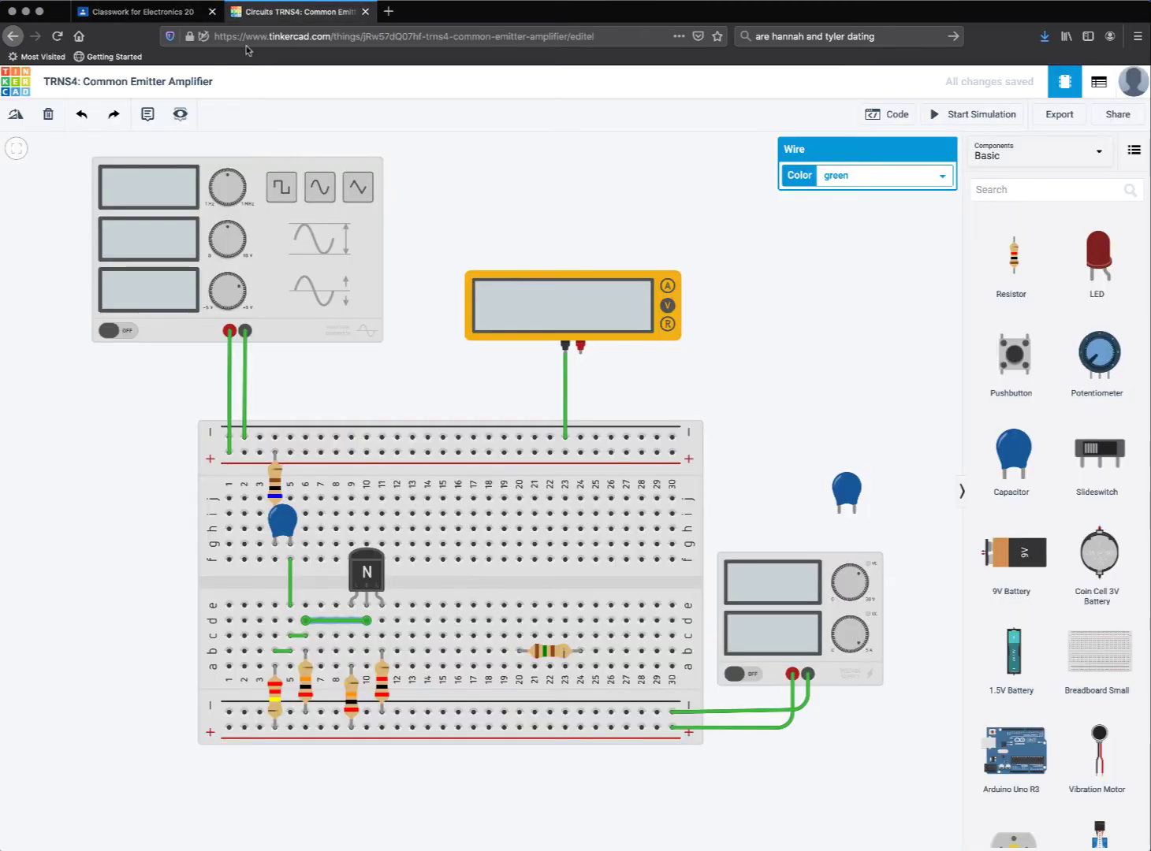
left_click(351, 698)
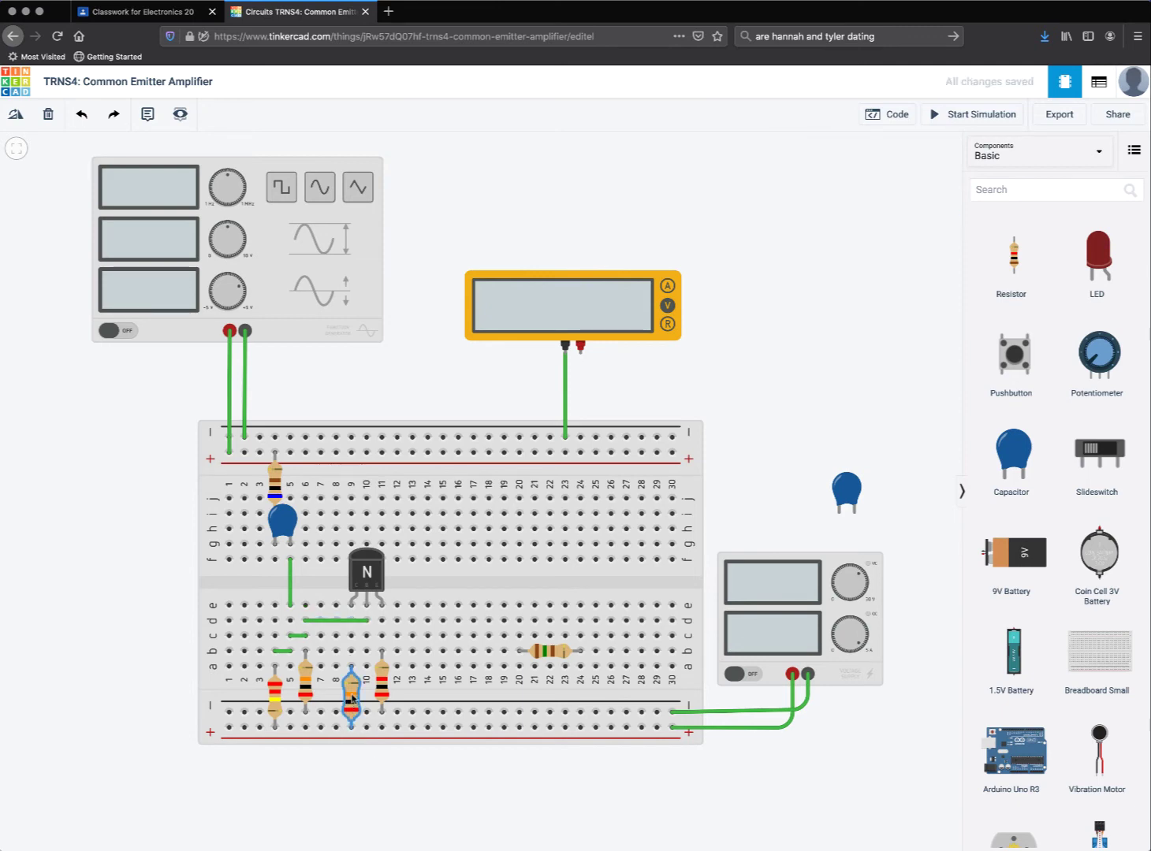
left_click(783, 255)
left_click(382, 679)
left_click(306, 685)
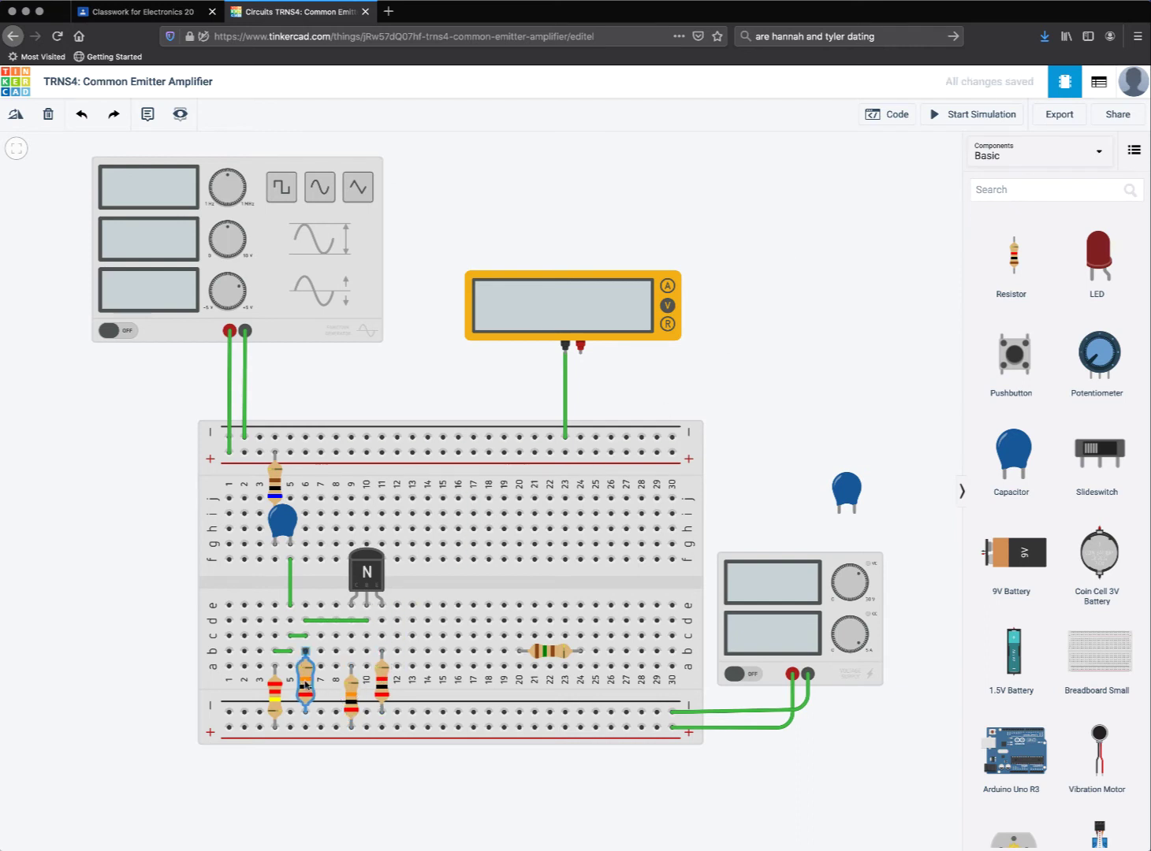
left_click(351, 693)
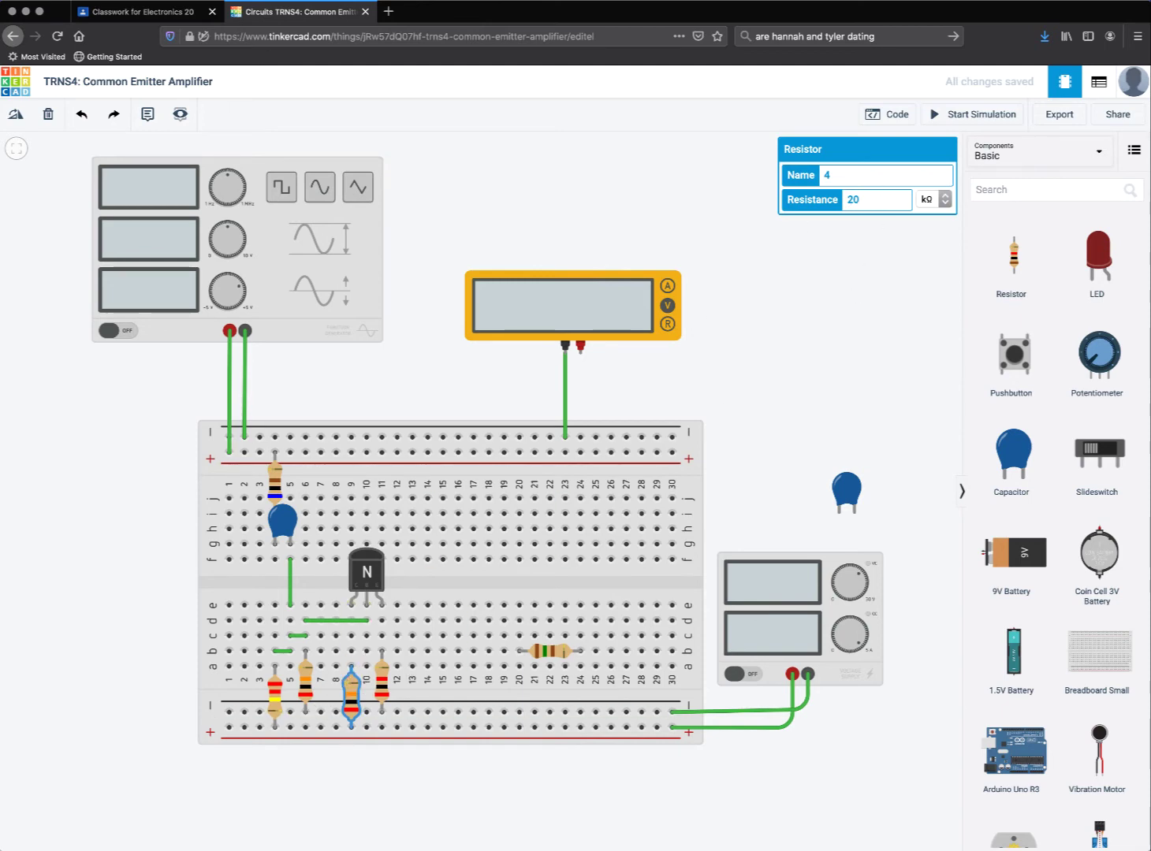
left_click(110, 15)
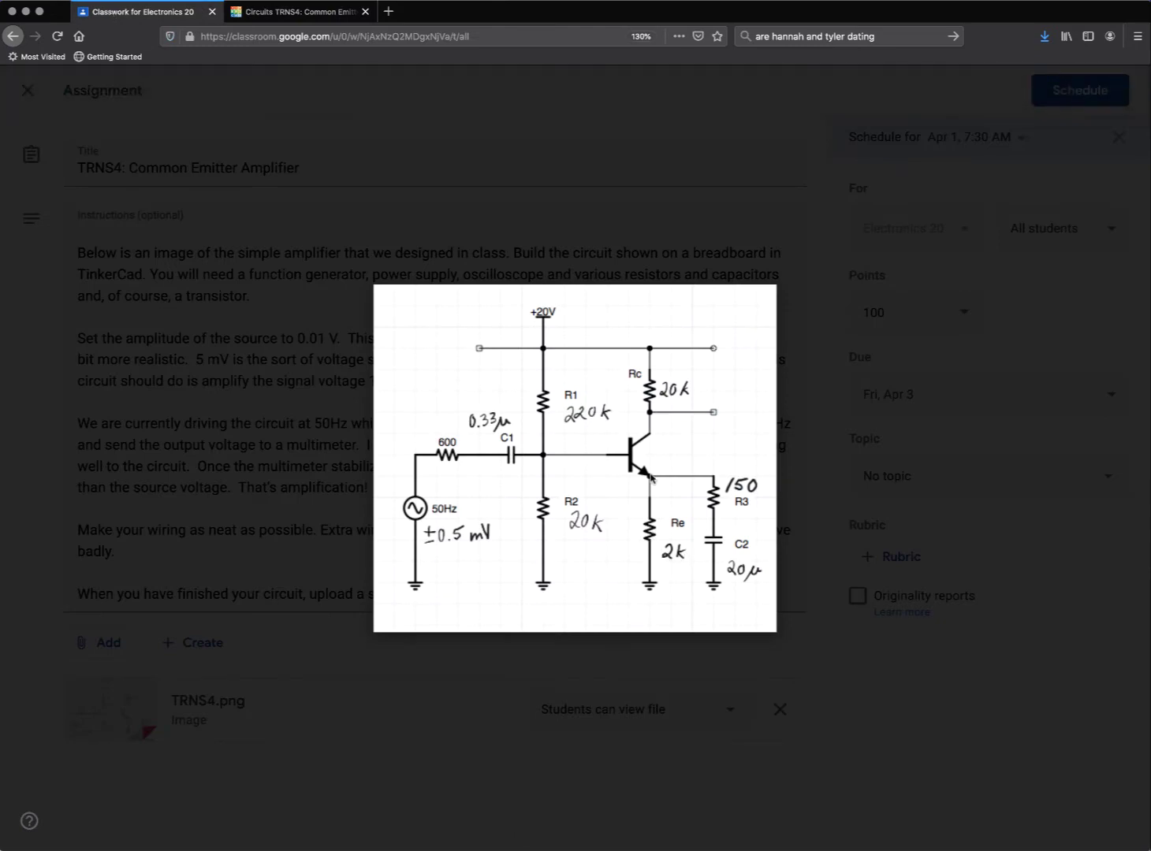
left_click(304, 11)
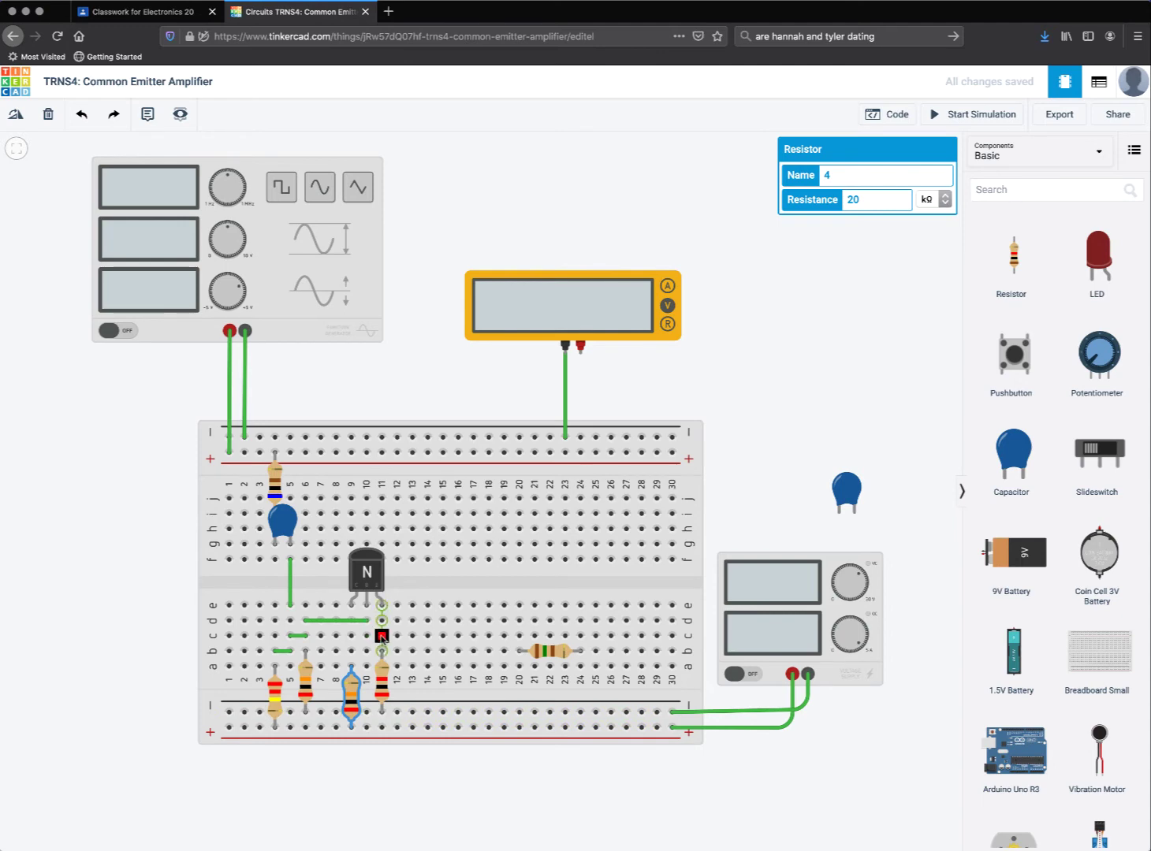
left_click(381, 686)
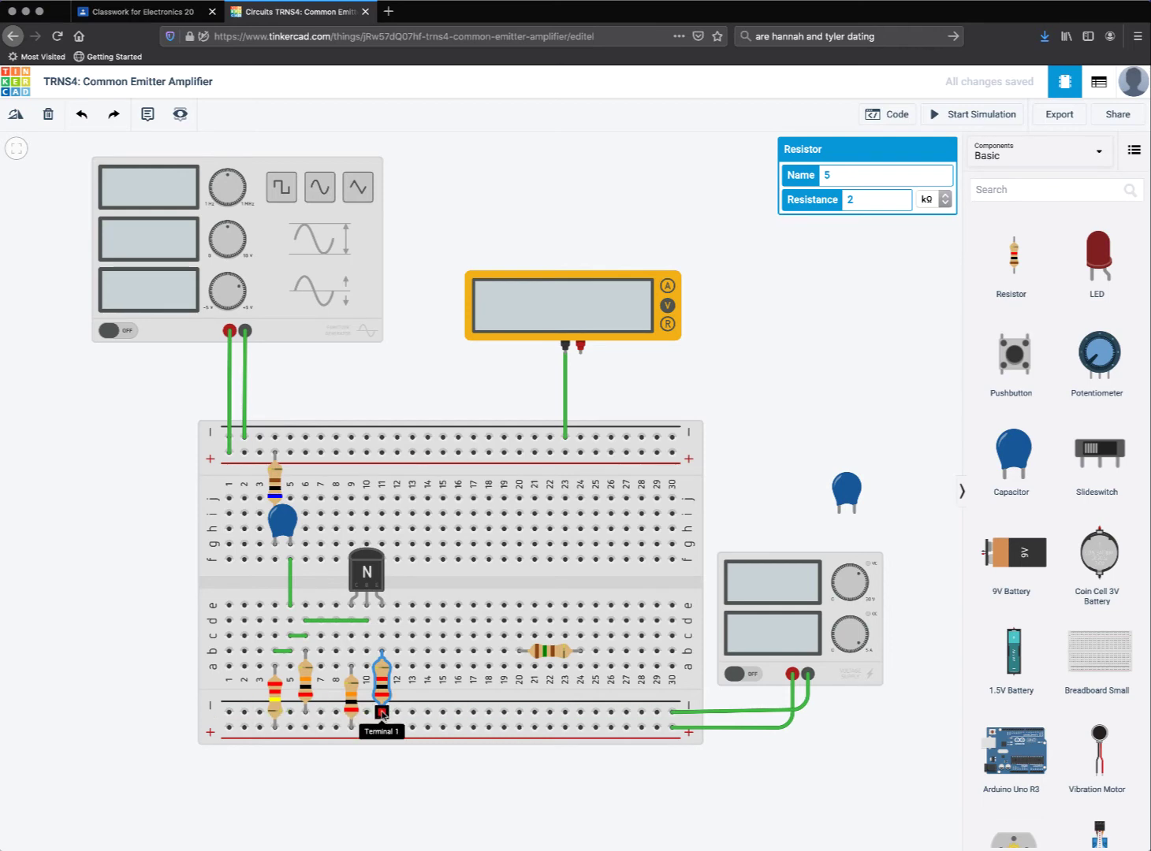
left_click(130, 11)
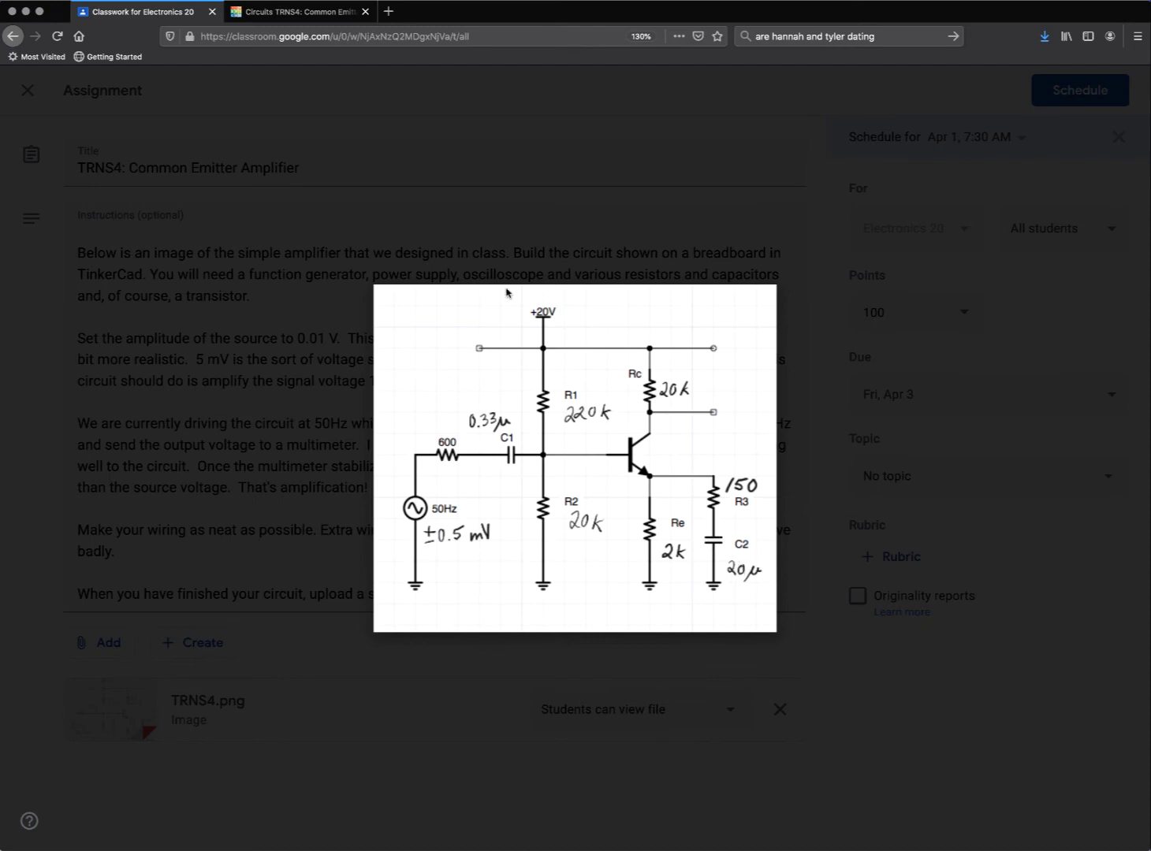
Move the 150 Ω resistor to row c beside the transistor's emitter.
left_click(297, 12)
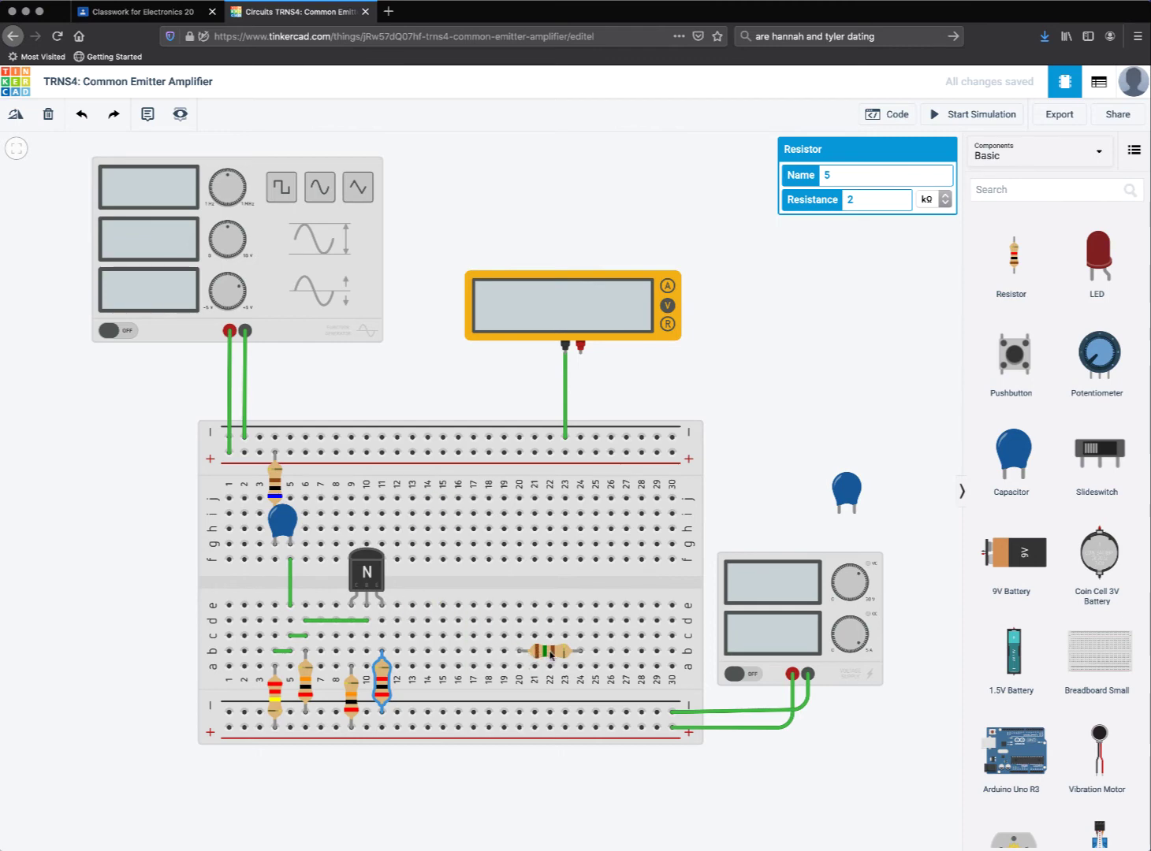
left_click_drag(550, 654, 410, 635)
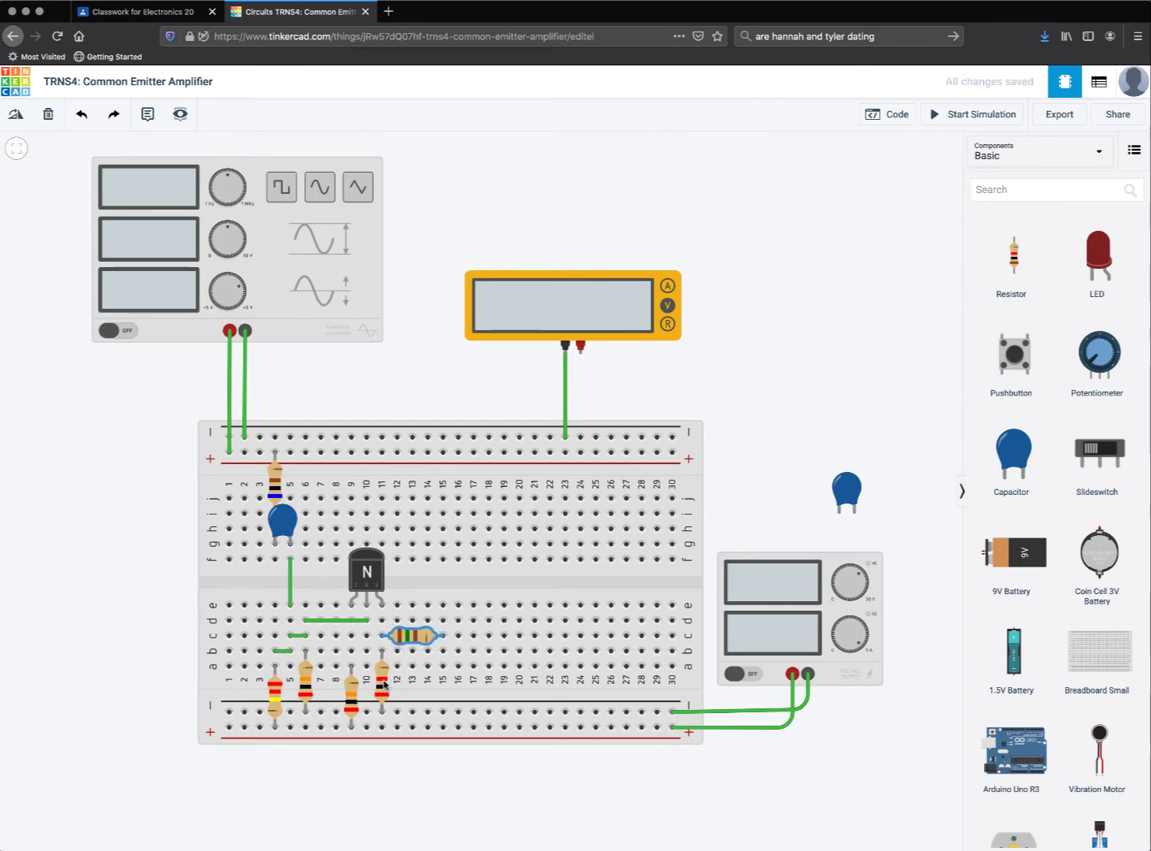
left_click(391, 664)
left_click(412, 635)
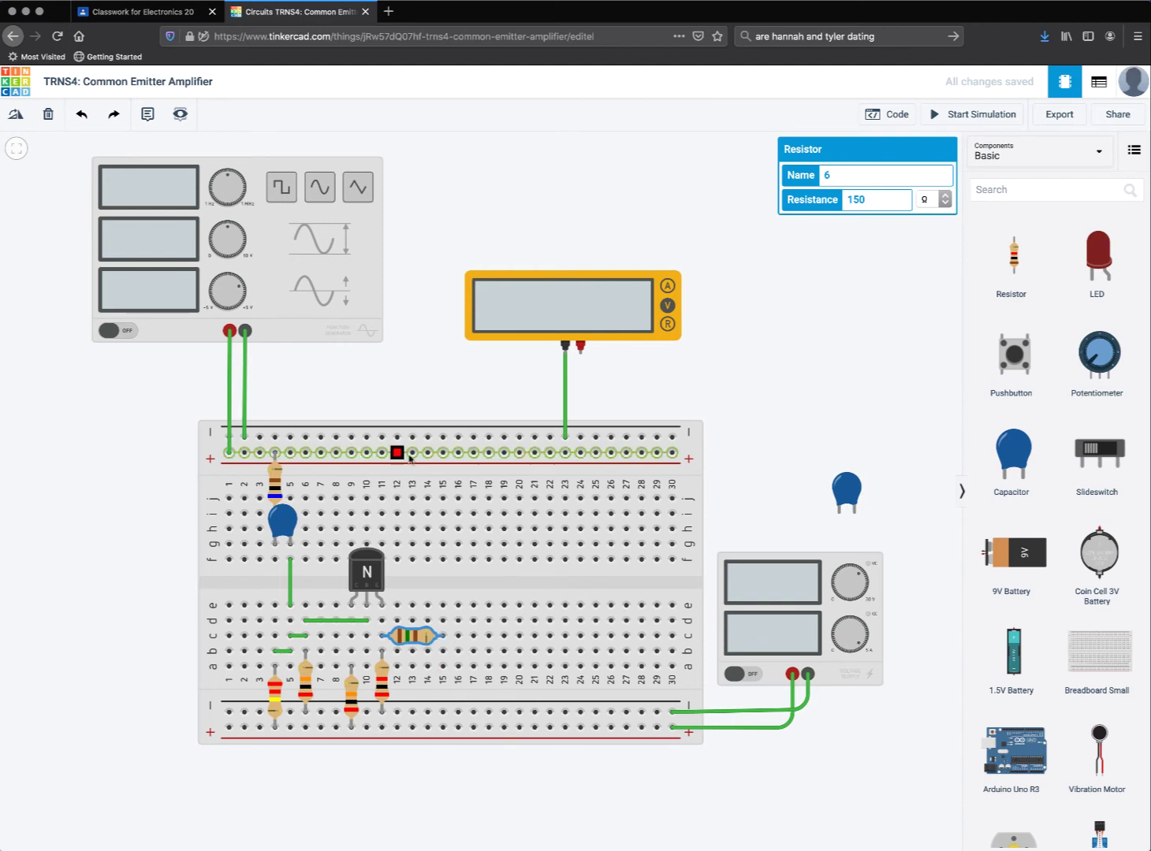
Place the 20 µF capacitor beside the resistor and wire its lower leg to the ground rail.
left_click(846, 490)
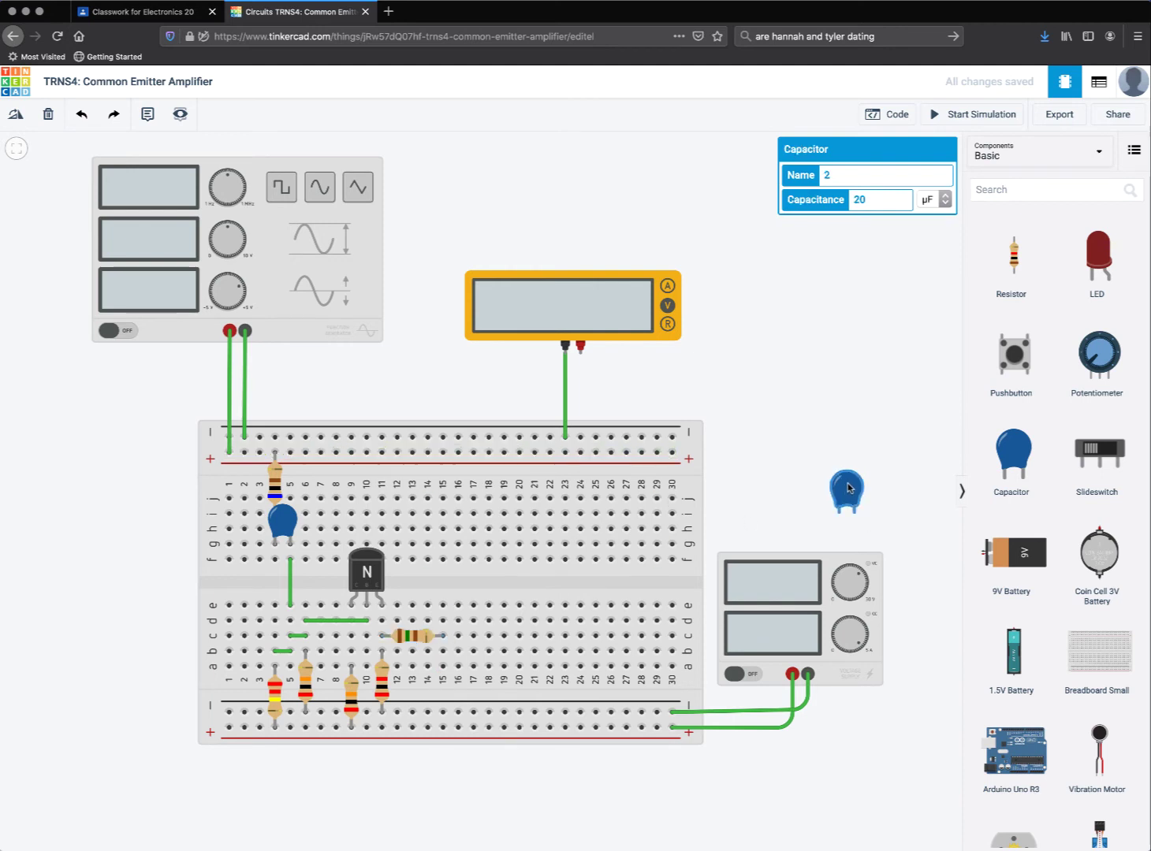
left_click_drag(848, 488, 454, 625)
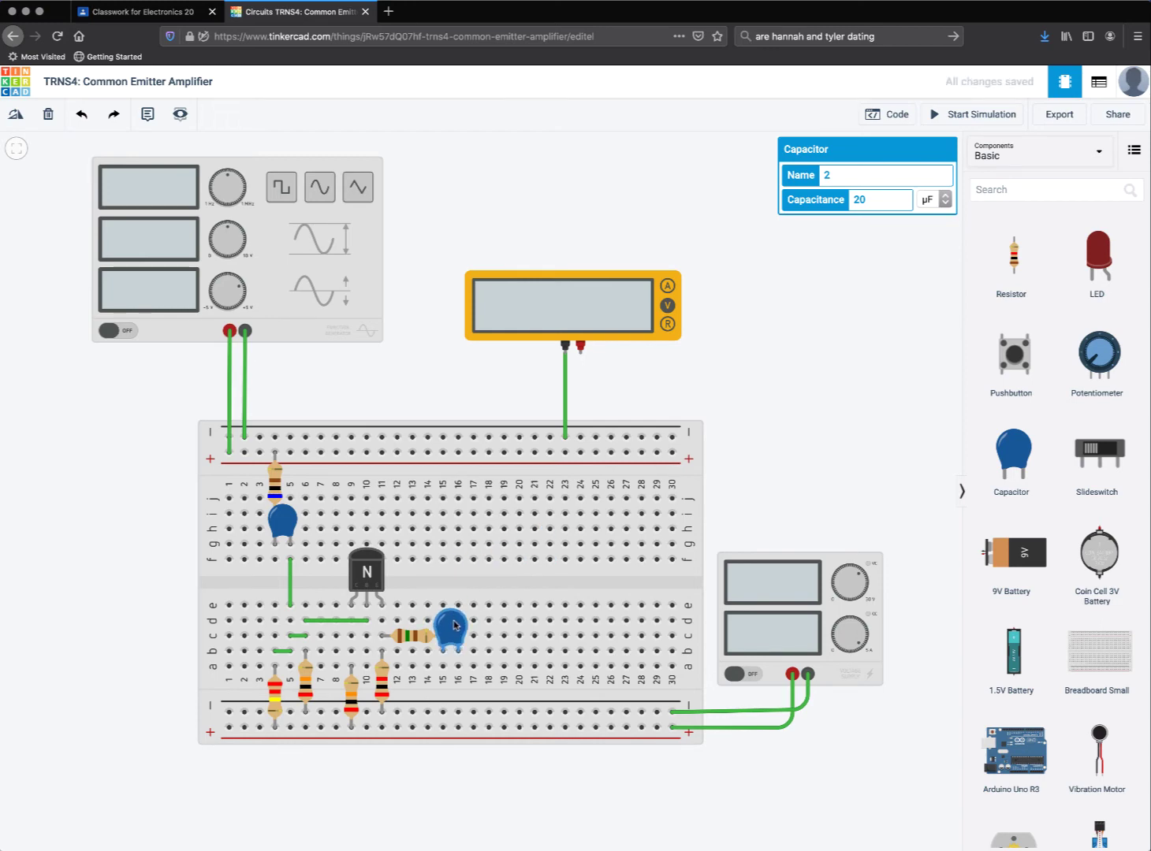
left_click(458, 669)
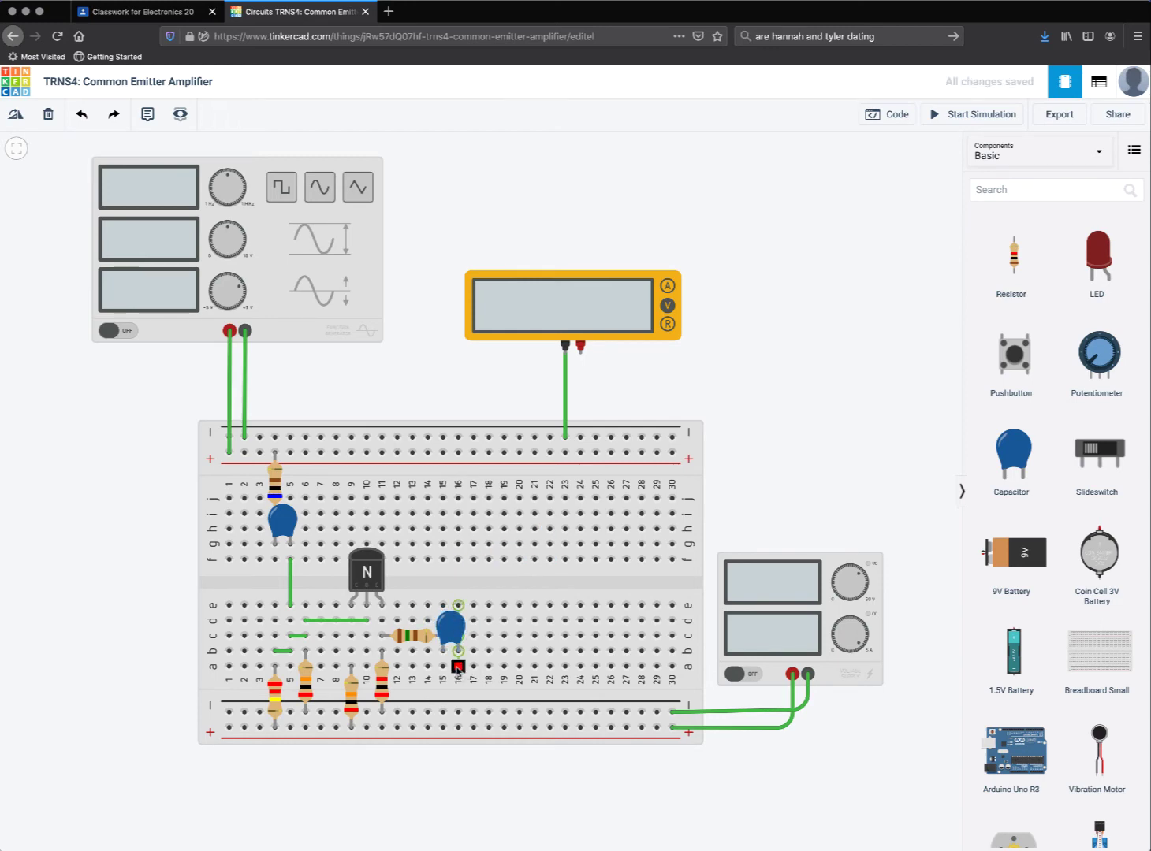
left_click(458, 712)
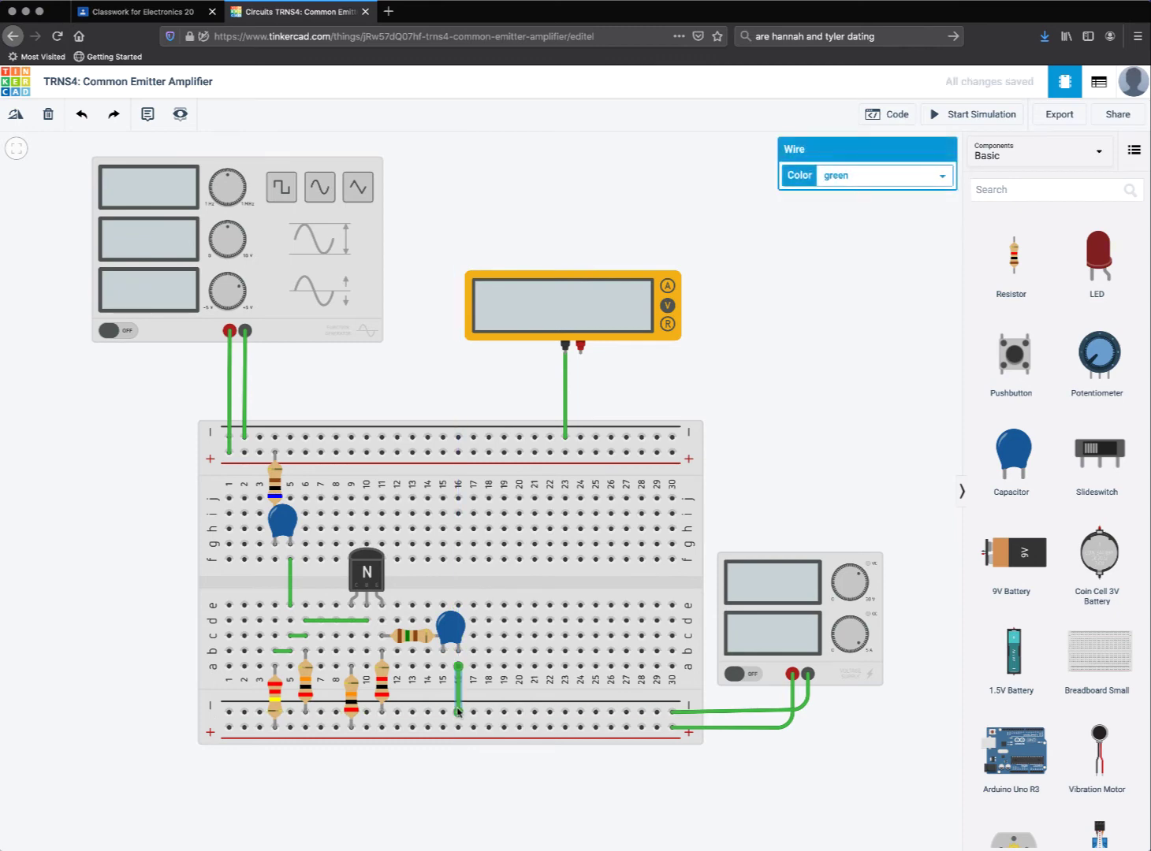
left_click(517, 804)
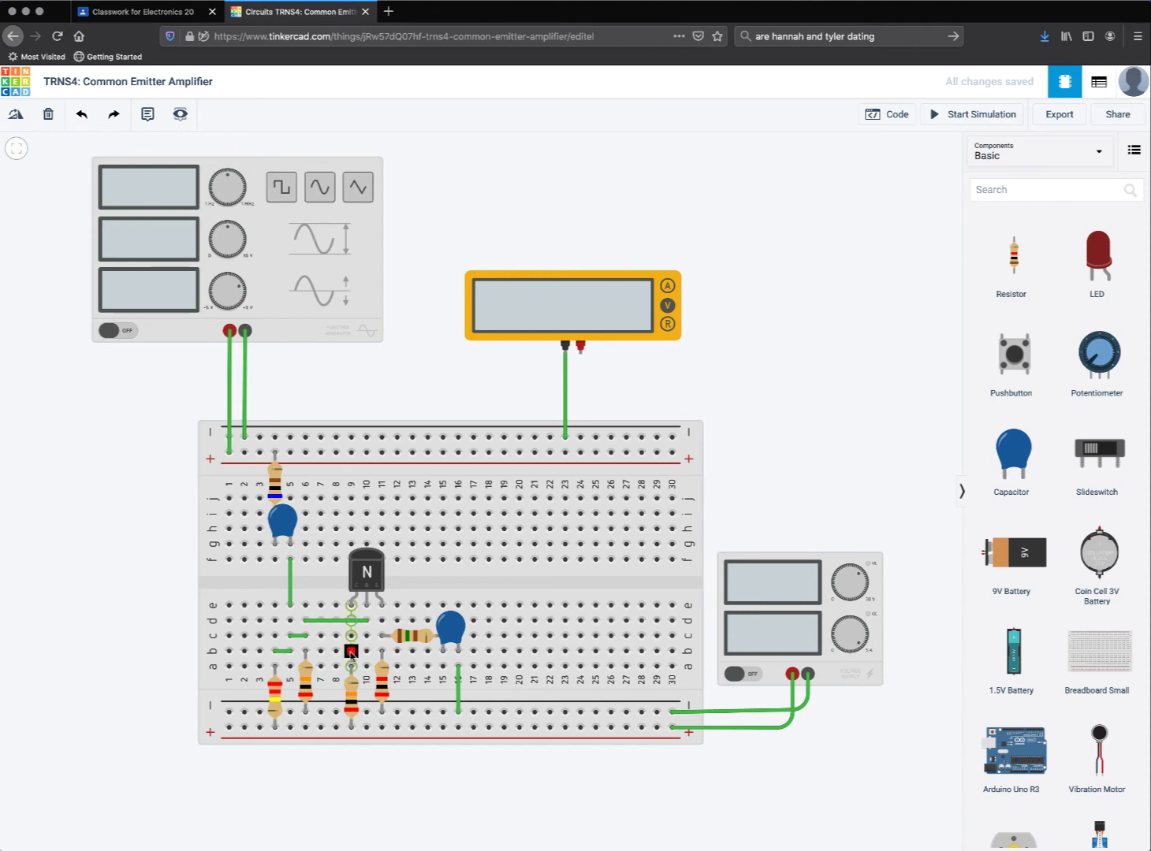
mouse_move(350, 668)
left_mouse_down()
mouse_move(272, 556)
mouse_move(292, 712)
mouse_move(317, 653)
mouse_move(335, 651)
mouse_move(367, 545)
mouse_move(384, 709)
mouse_move(423, 777)
mouse_move(395, 652)
mouse_move(375, 635)
left_mouse_up()
left_click(133, 12)
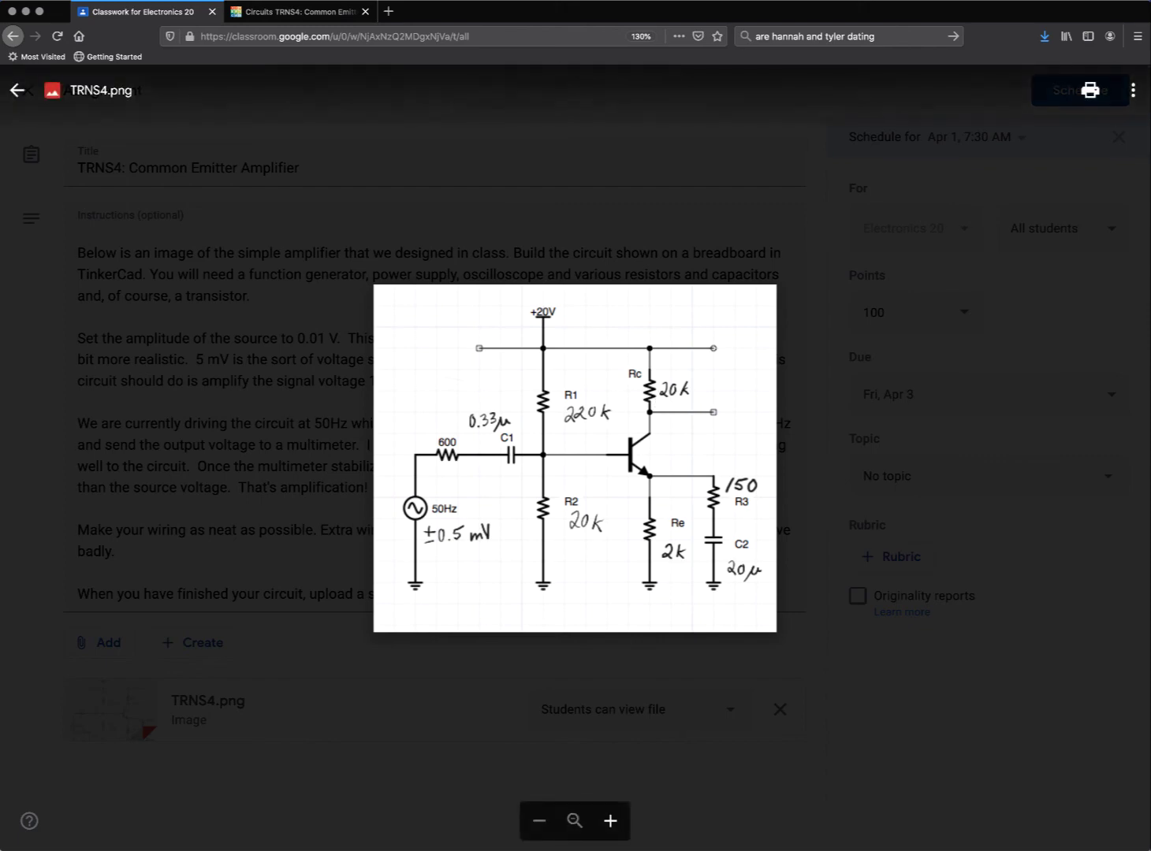
left_click(277, 15)
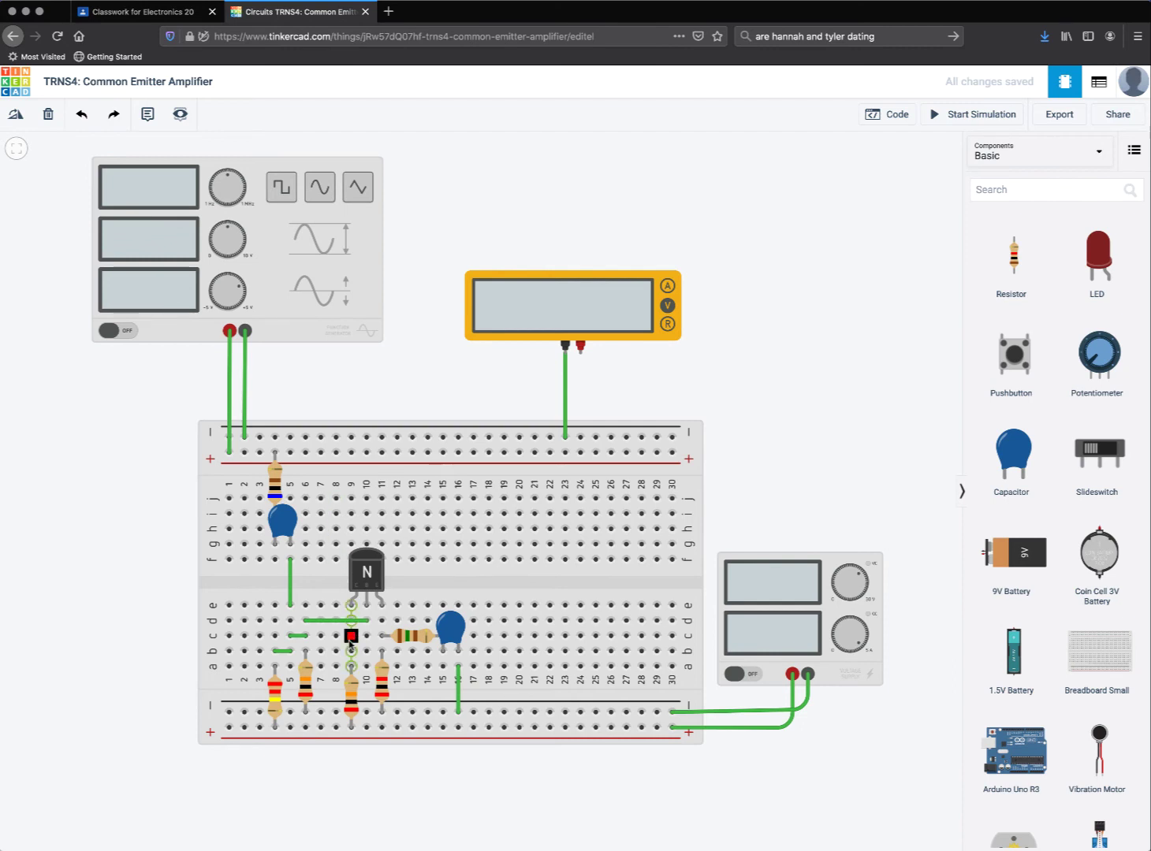
Run a probe wire from the multimeter's positive terminal to the collector at column 9, row c.
left_click(617, 340)
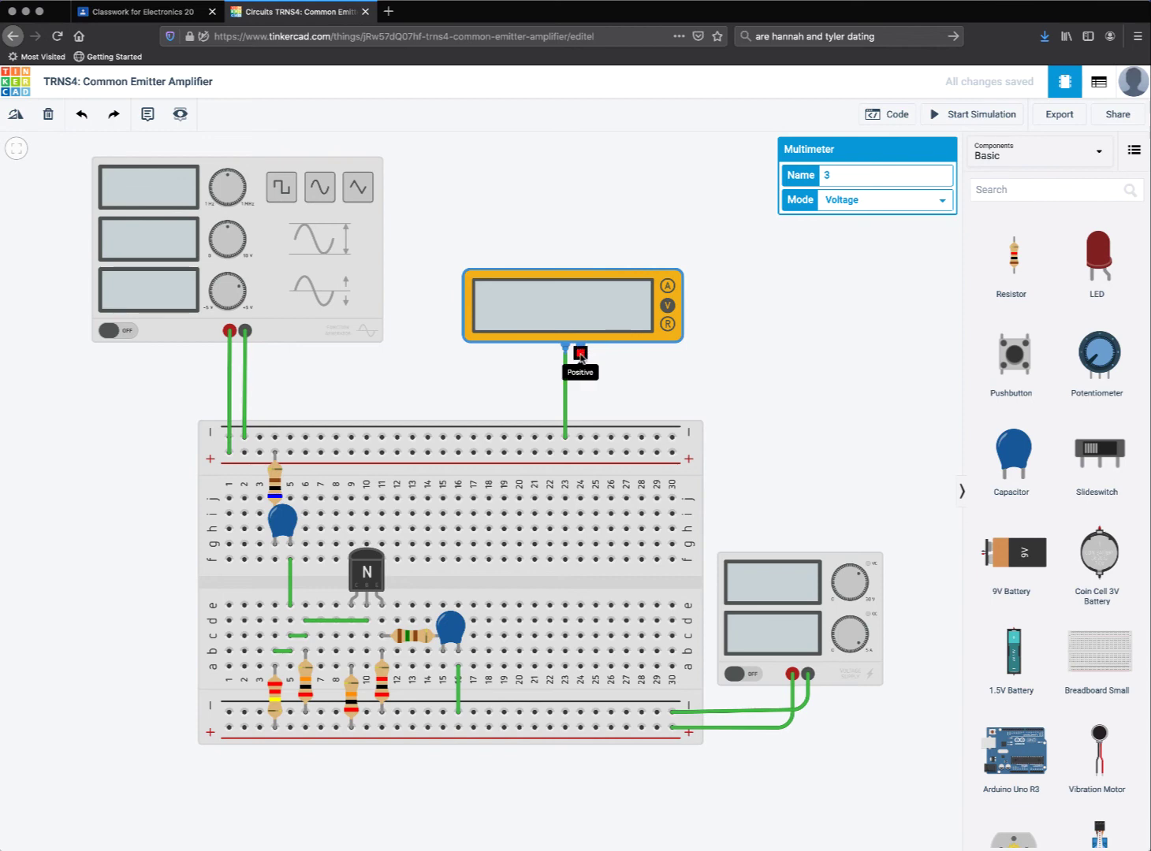
left_click(580, 354)
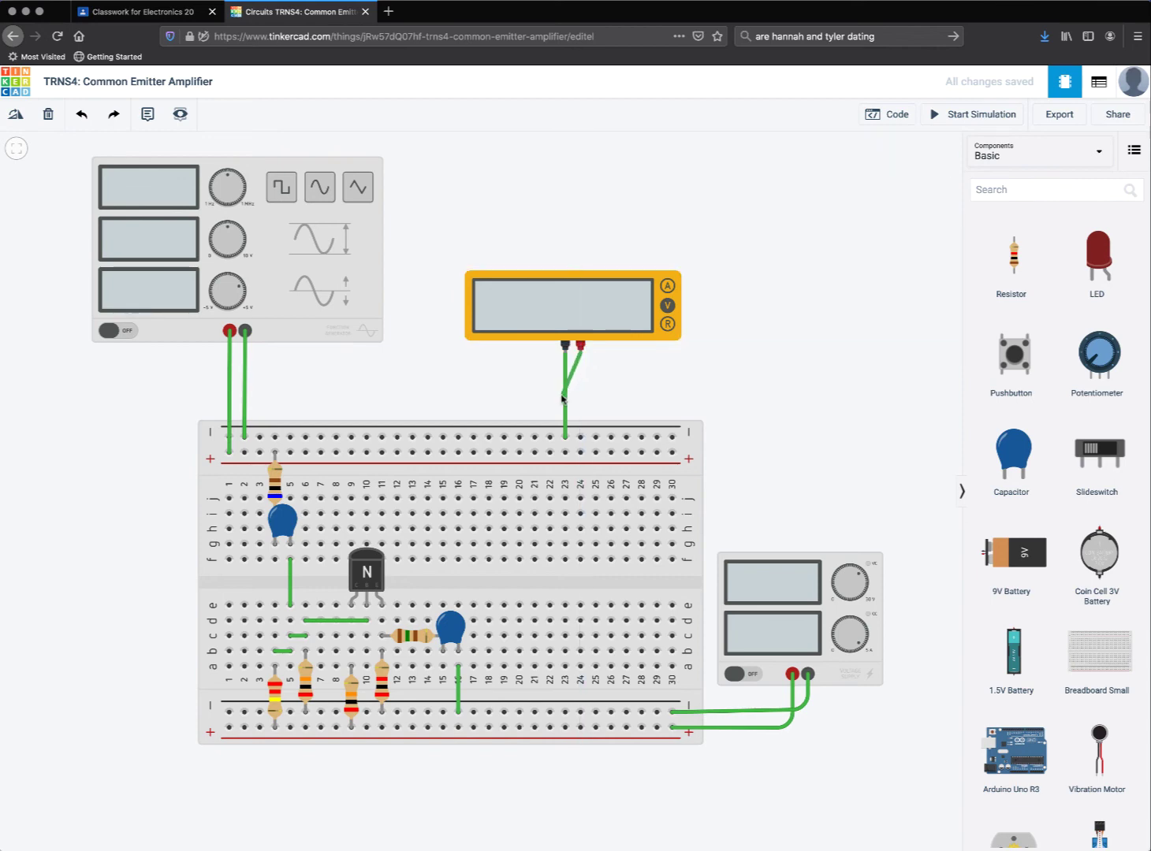
left_click(351, 637)
left_click(745, 351)
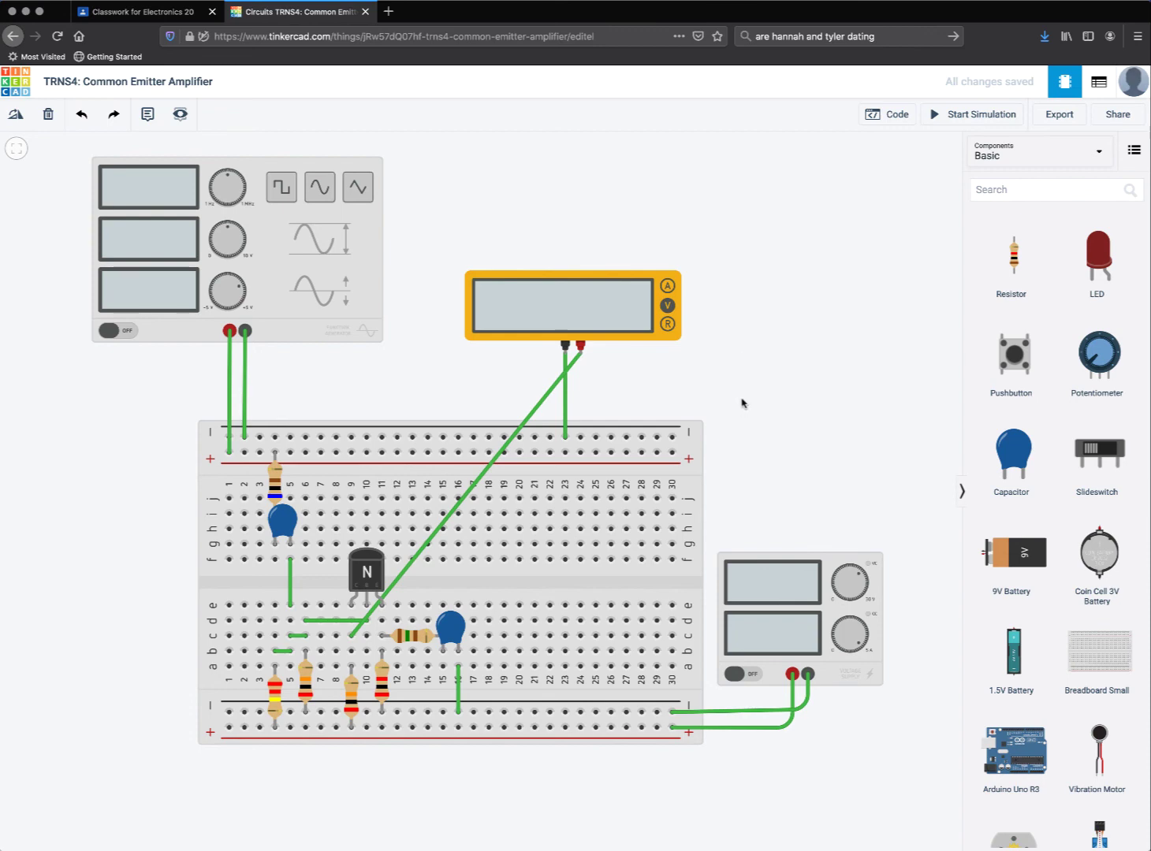
Start the simulation; the collector multimeter reads 7.42 V on the 20.0 V supply.
left_click(960, 116)
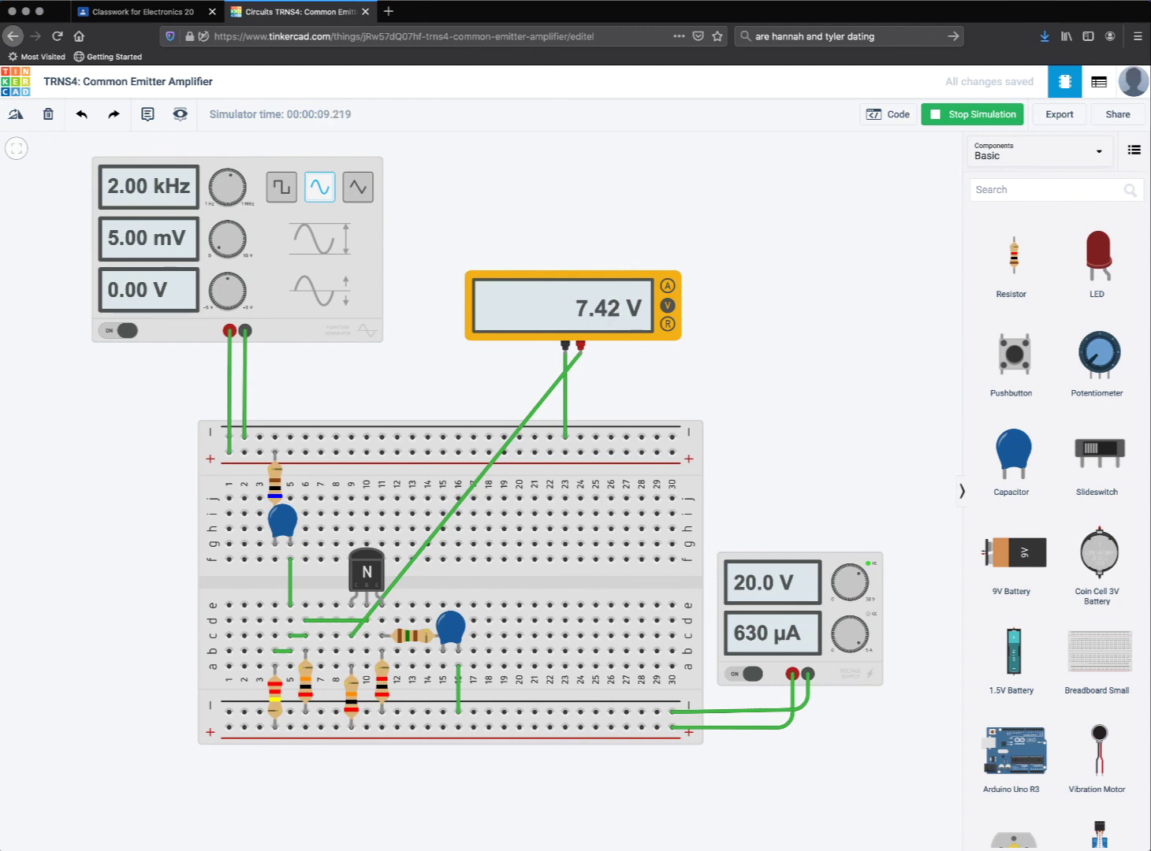
left_click(1076, 2)
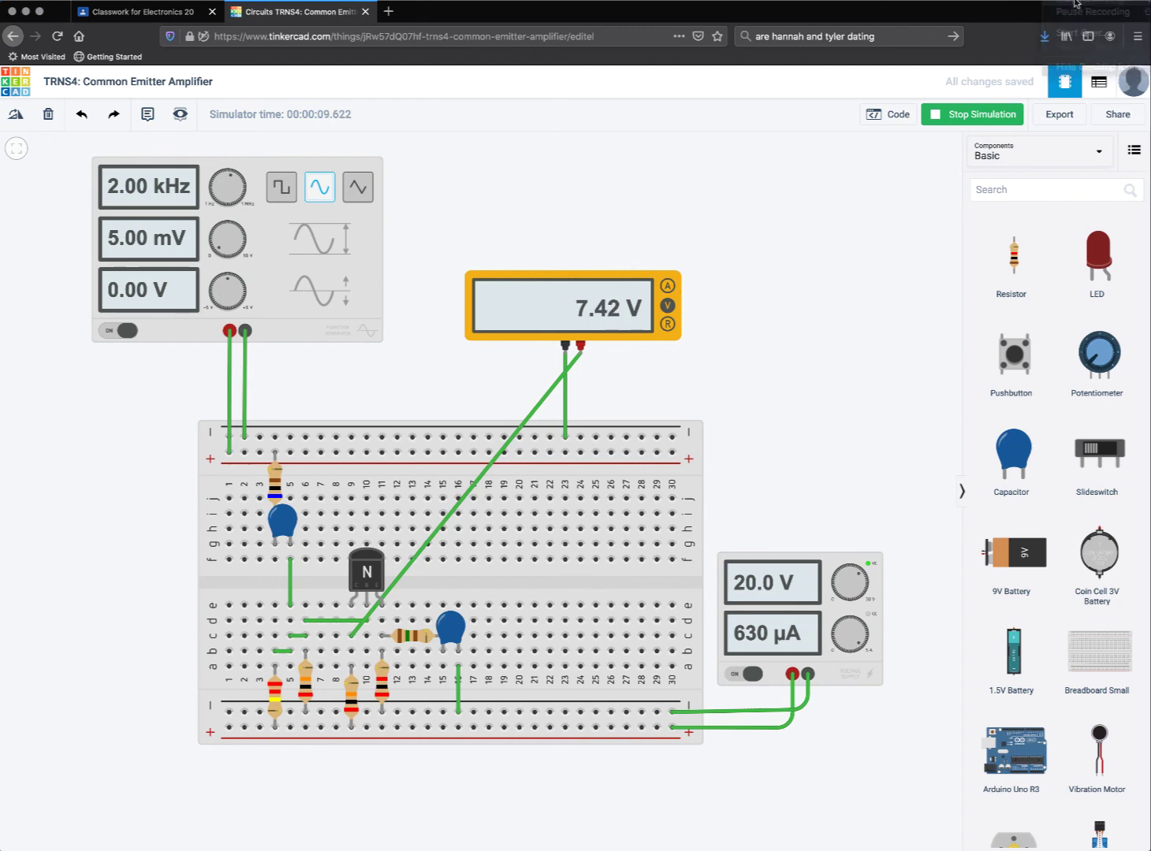